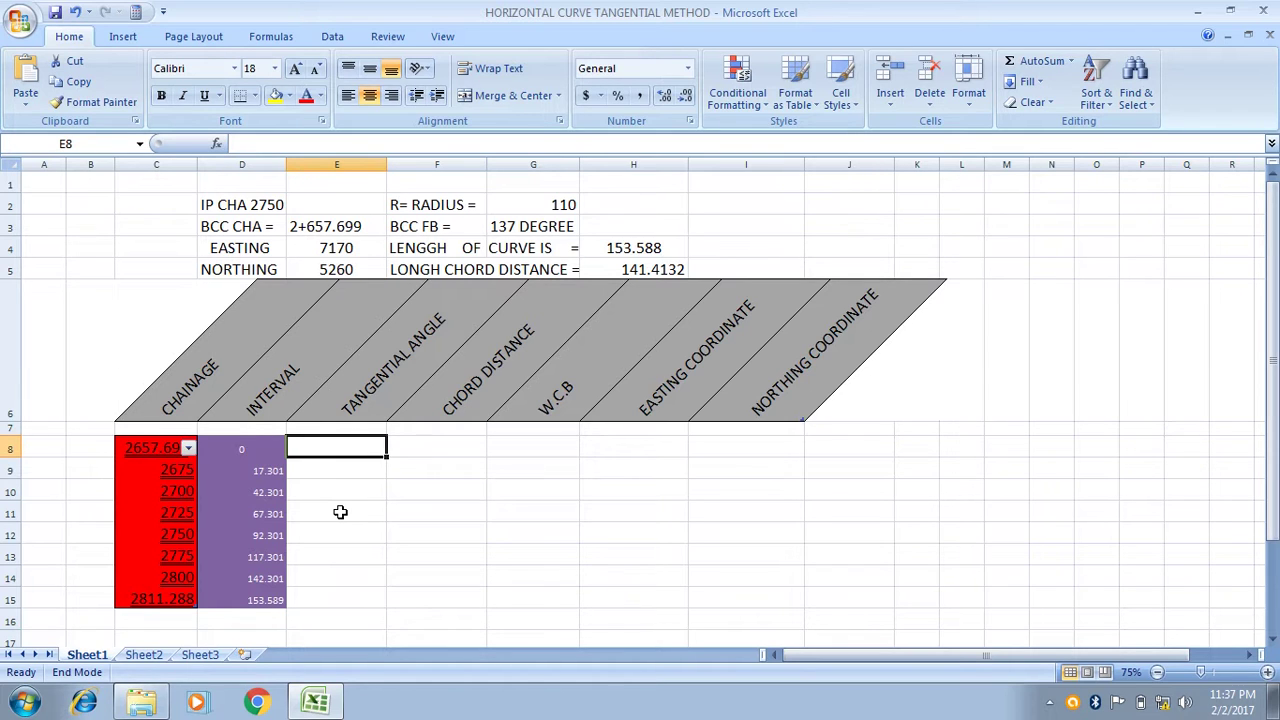
# - Enter =d8*(90/(3.1415*110)) in E8 as the first tangential angle formula
pyautogui.write('=')
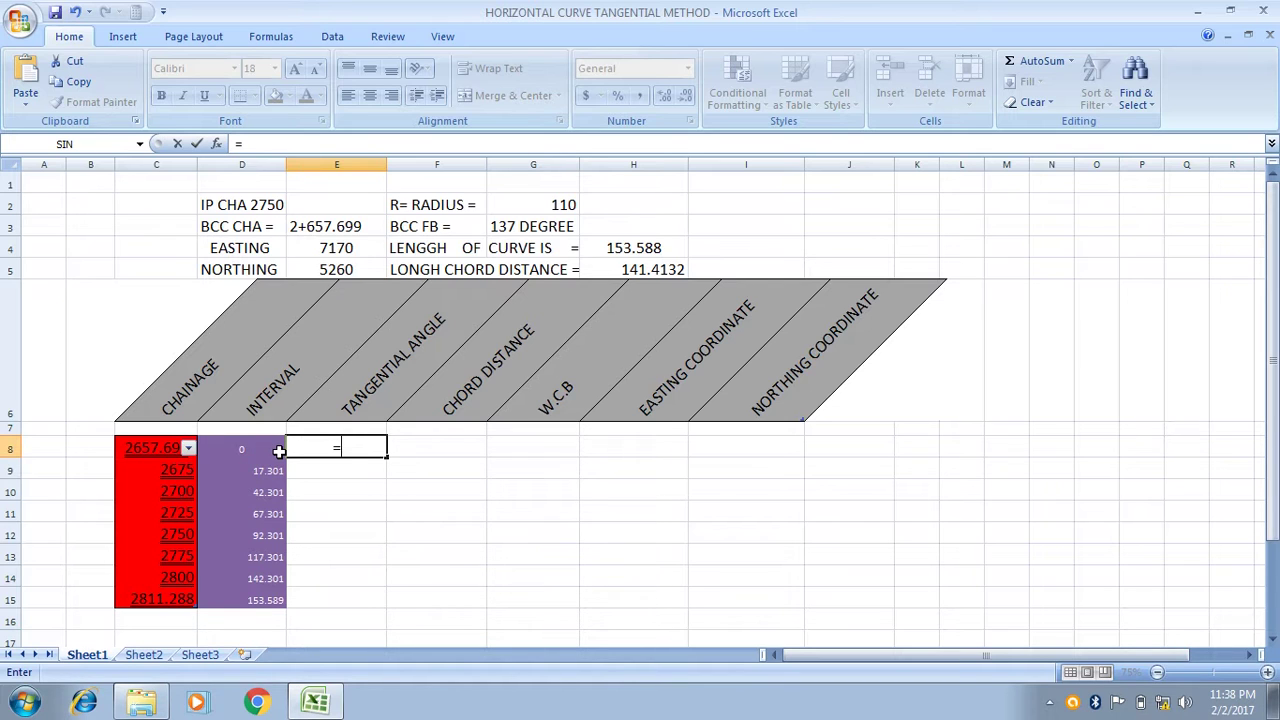
pyautogui.write('d8')
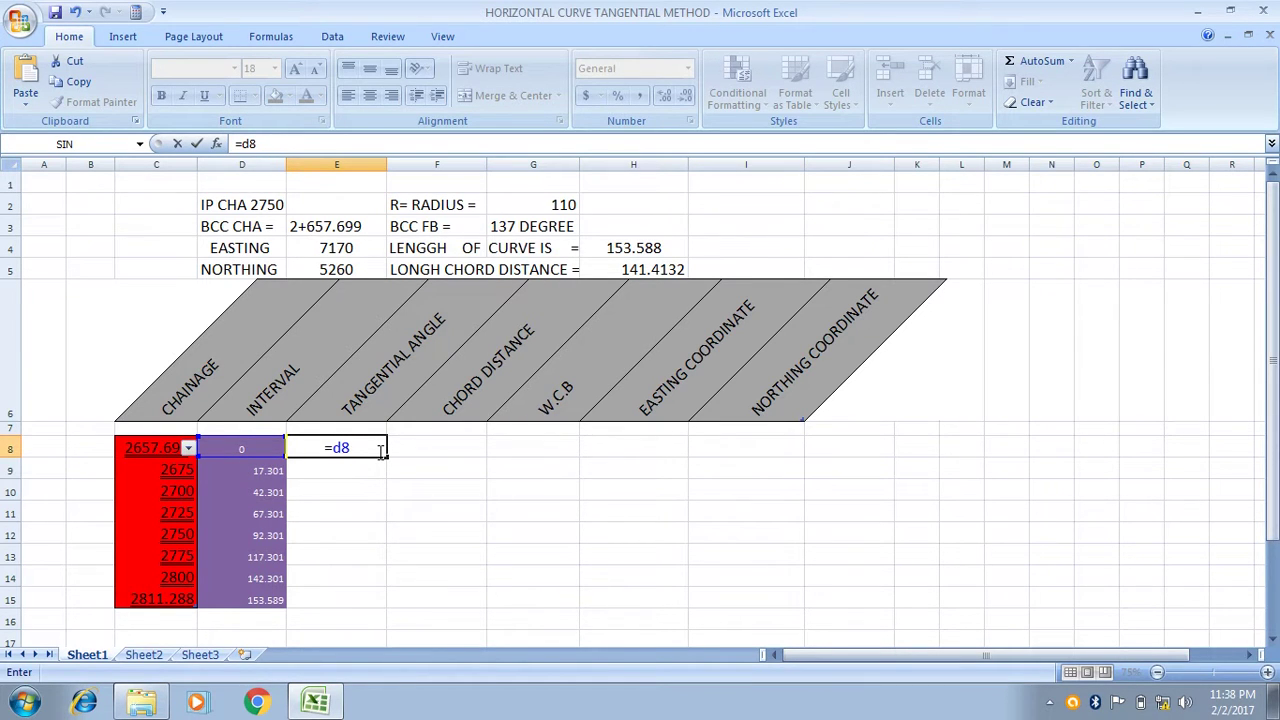
pyautogui.write('*')
pyautogui.write('(90/')
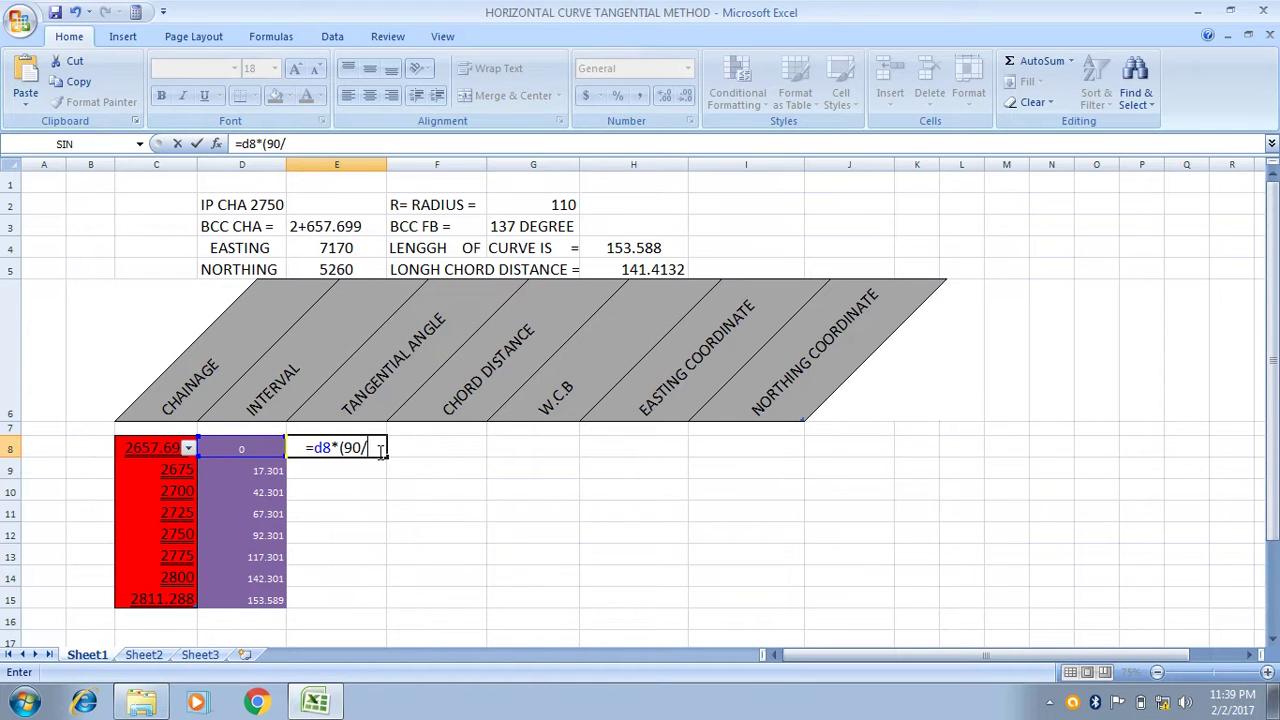
pyautogui.write('(')
pyautogui.write('3.')
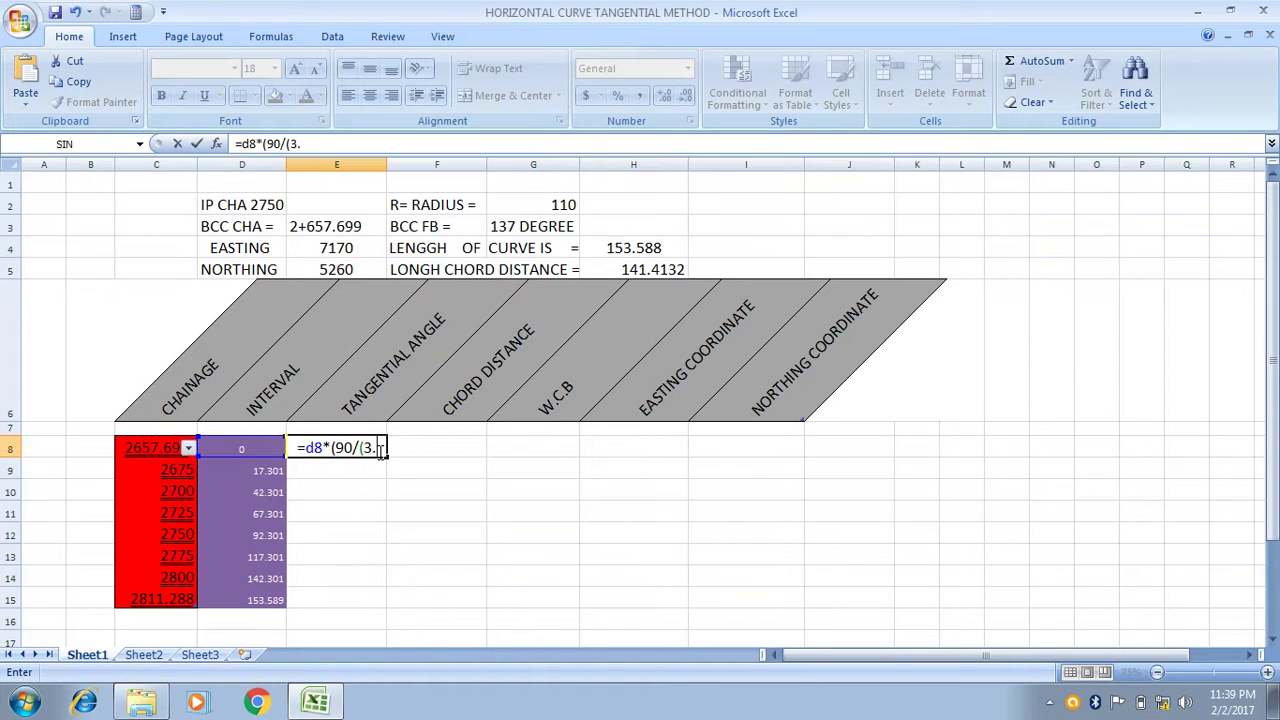
pyautogui.write('1')
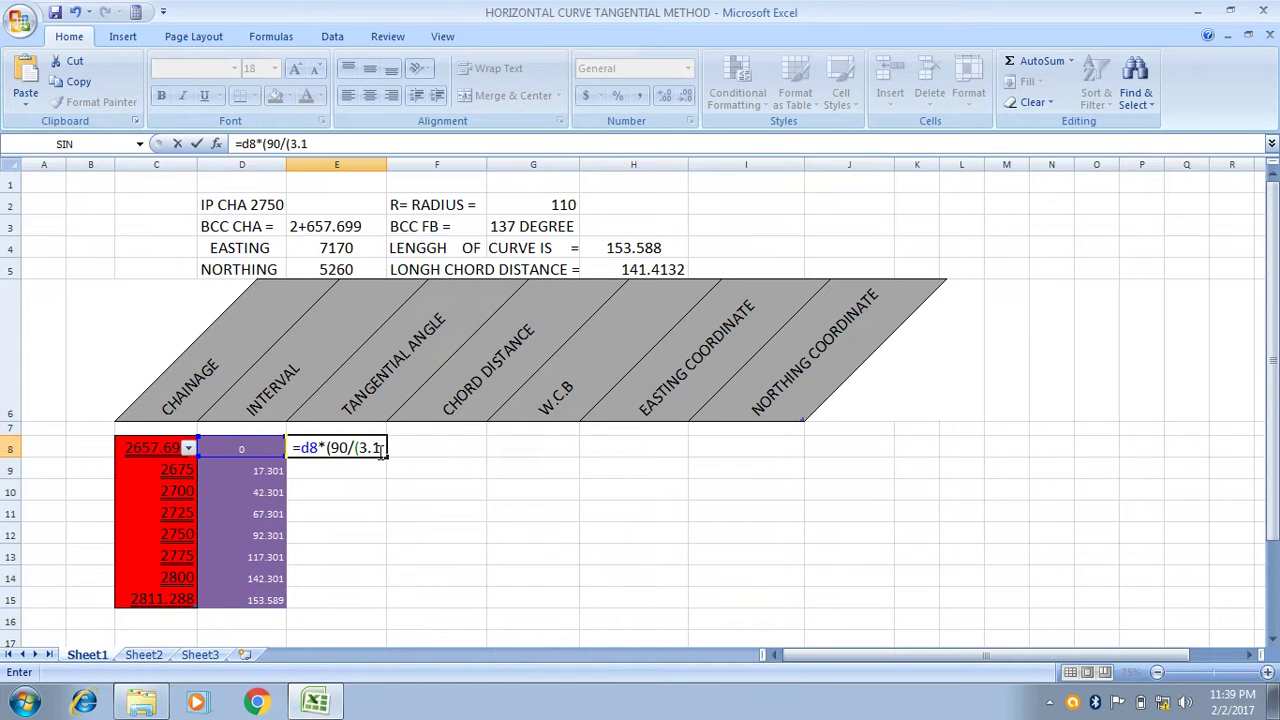
pyautogui.write('4')
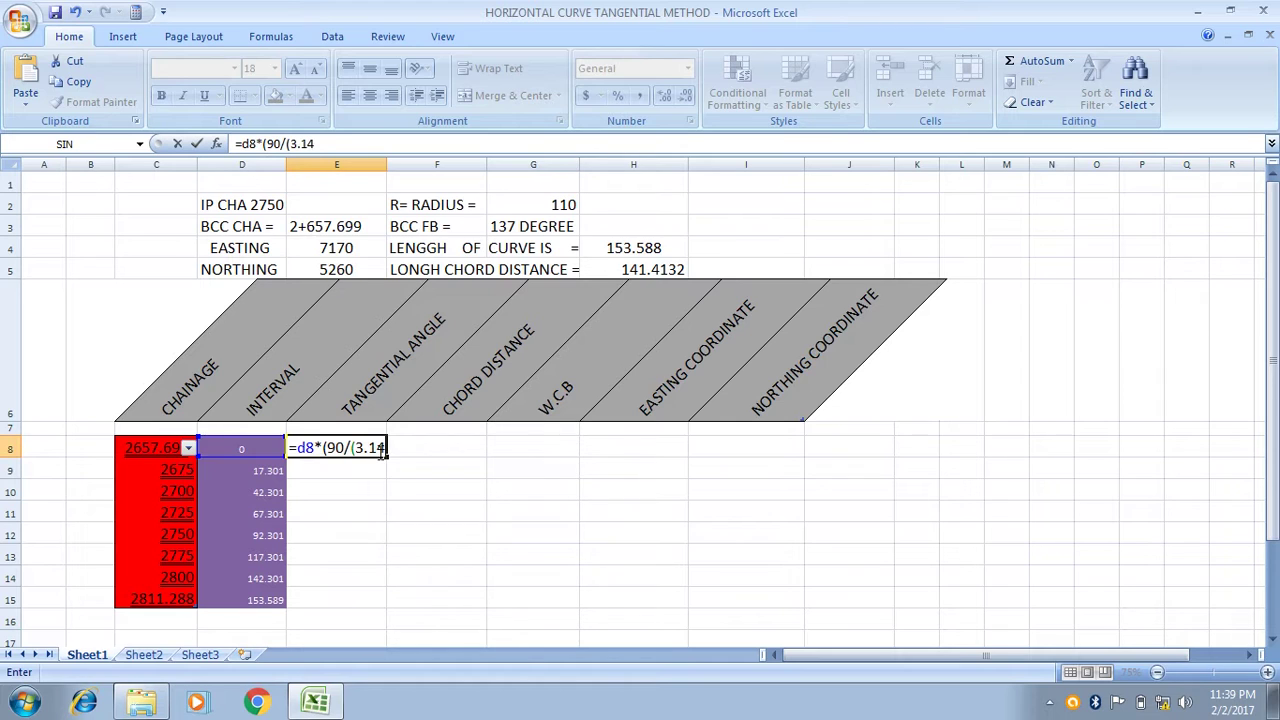
pyautogui.write('15')
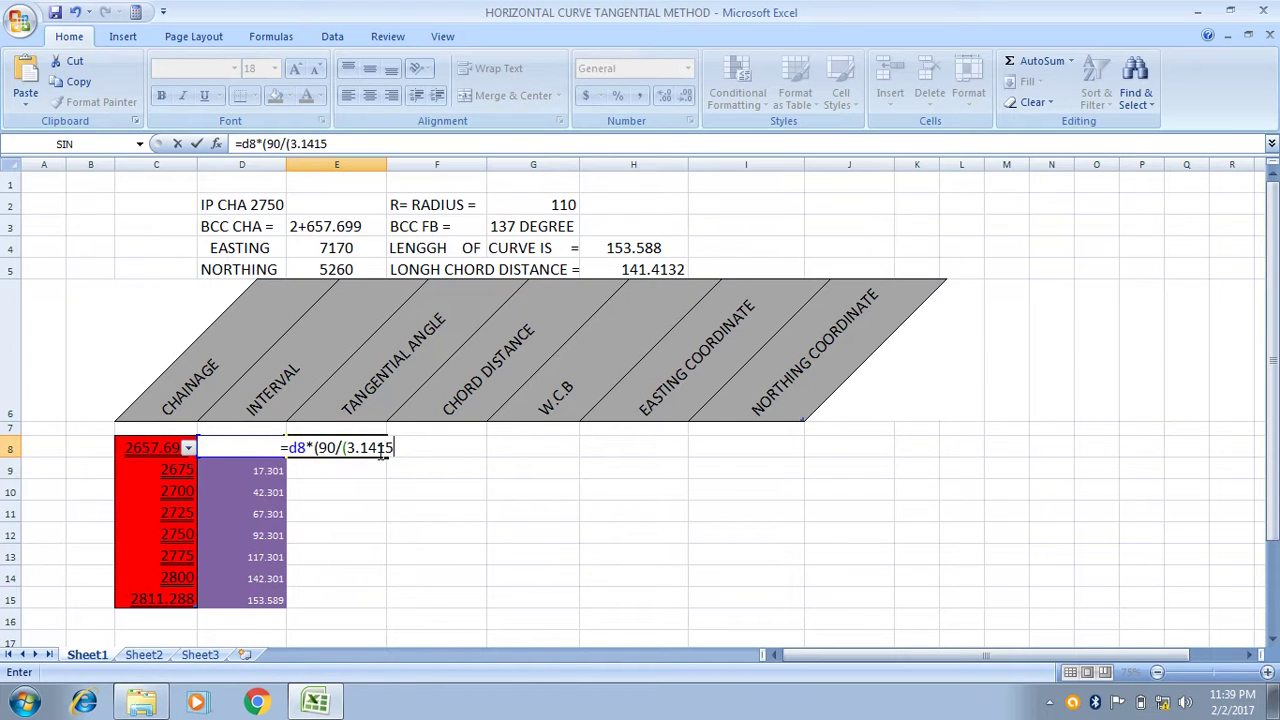
pyautogui.write('*')
pyautogui.write('110')
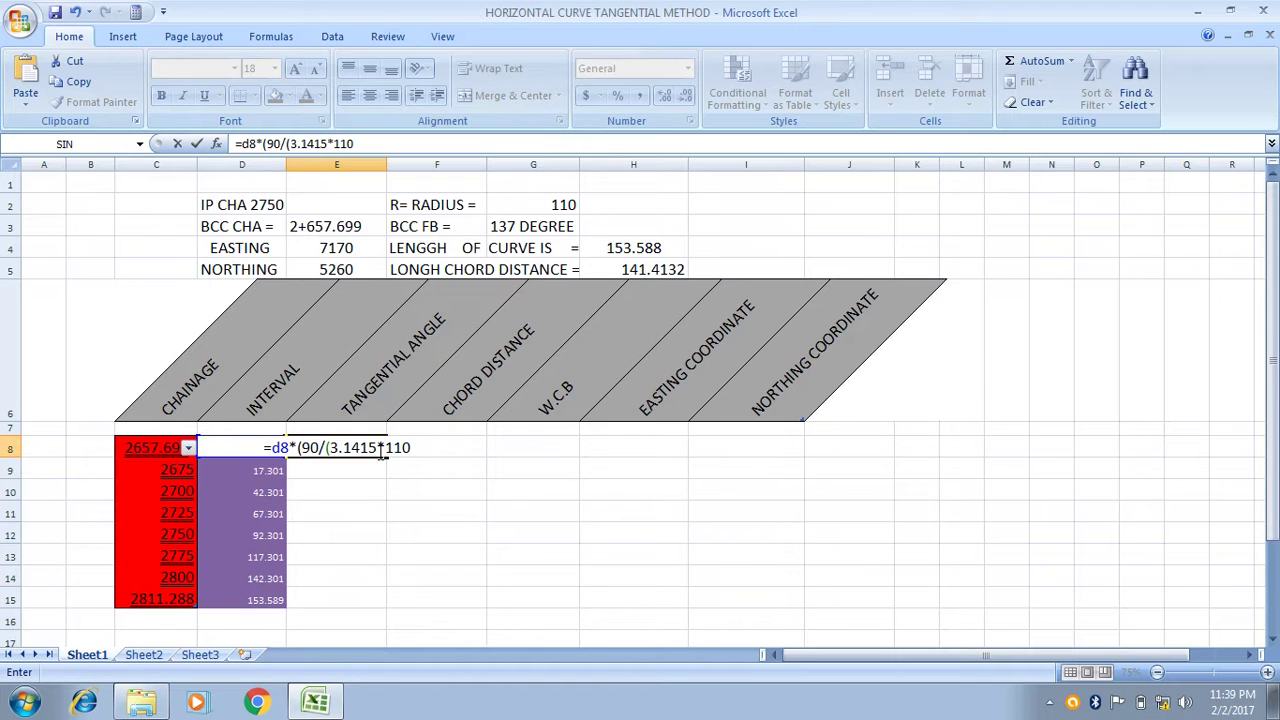
pyautogui.write('))')
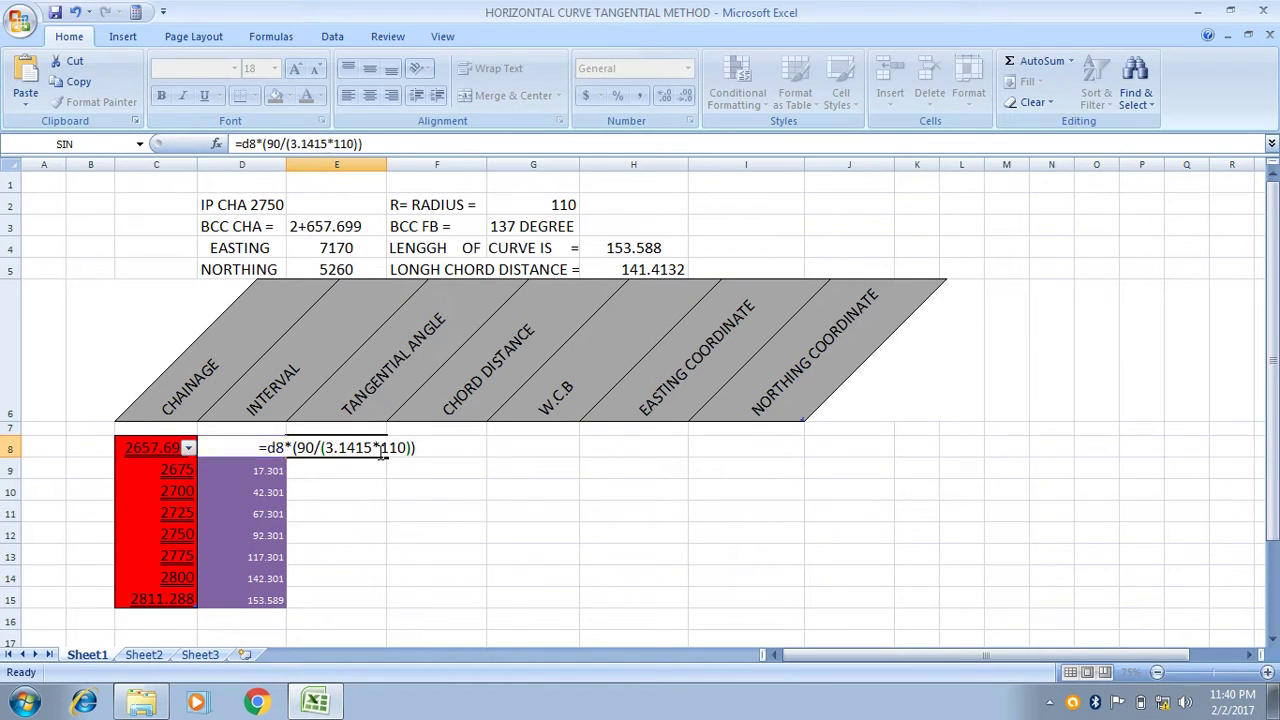
pyautogui.press('Return')
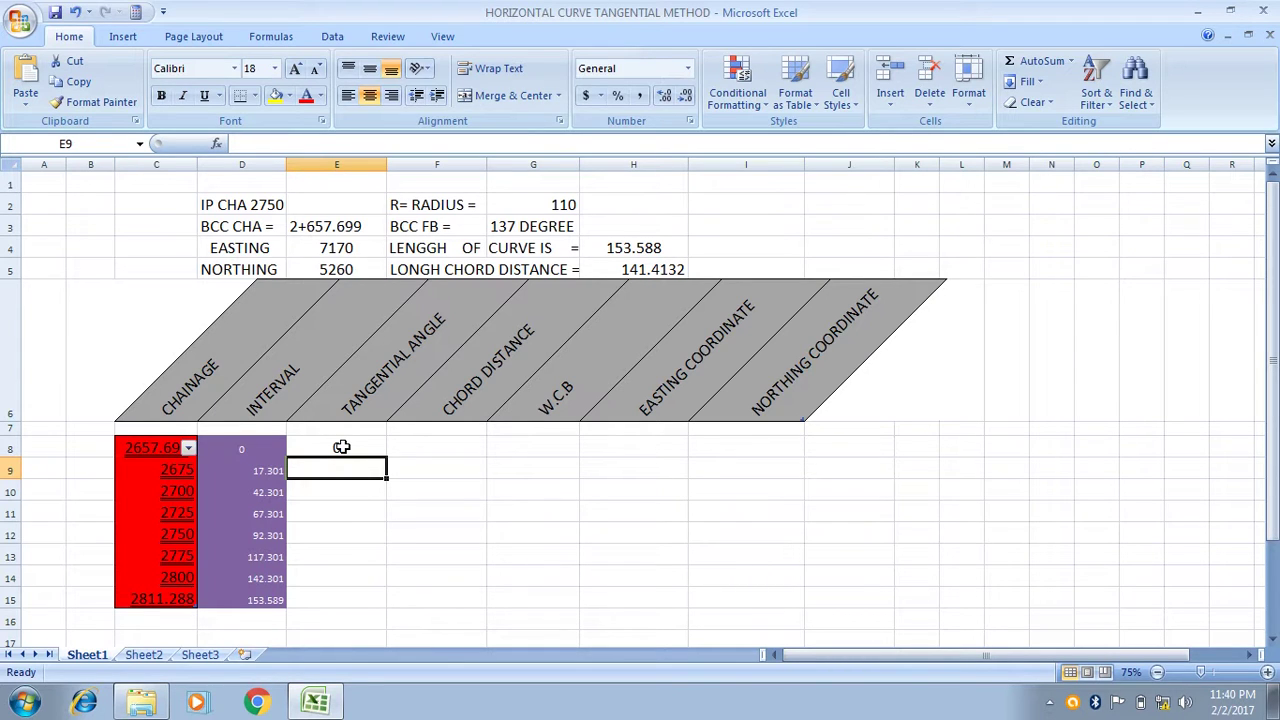
# - Enter =sin(radians(e8))*110*2 in F8 as the first chord distance
pyautogui.click(413, 443)
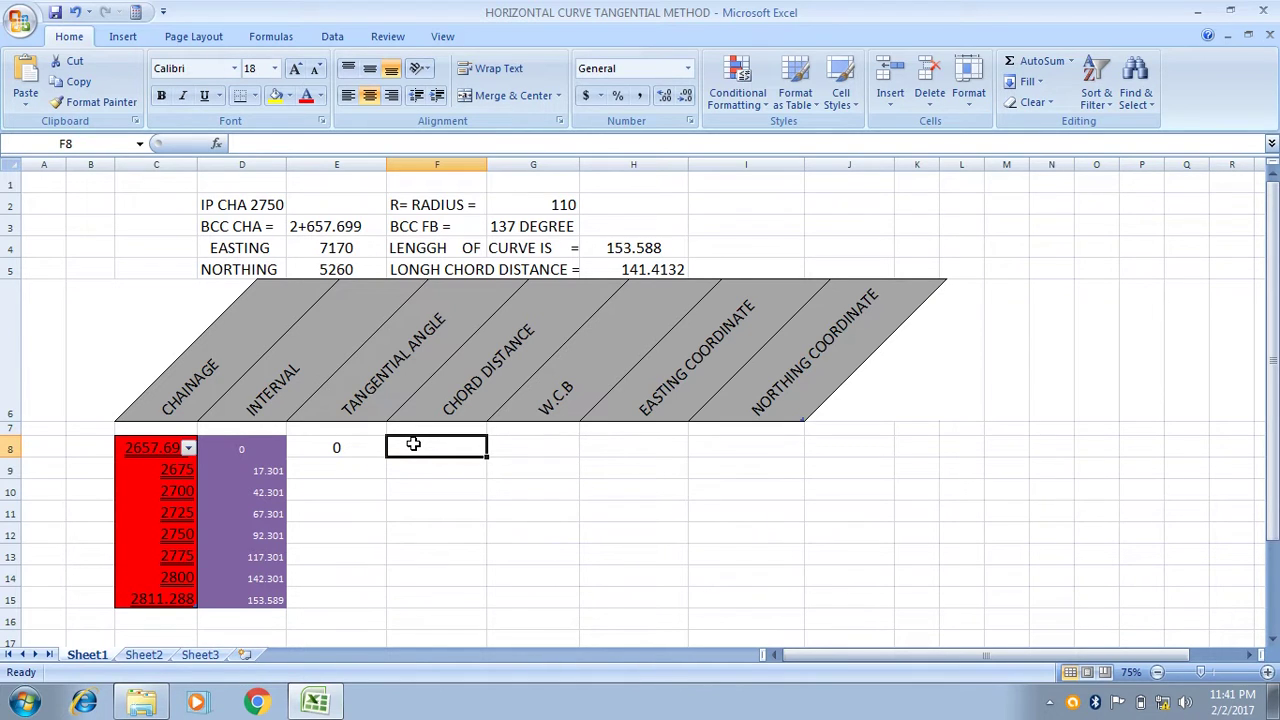
pyautogui.write('=')
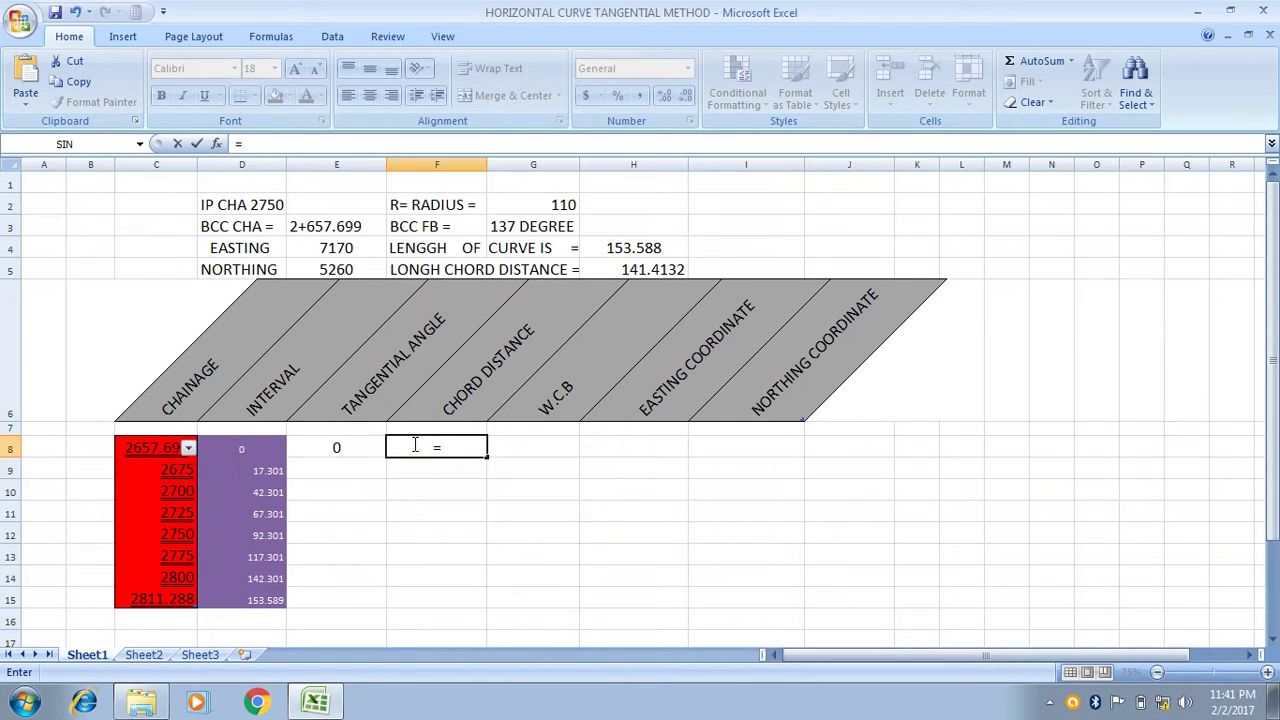
pyautogui.write('sin')
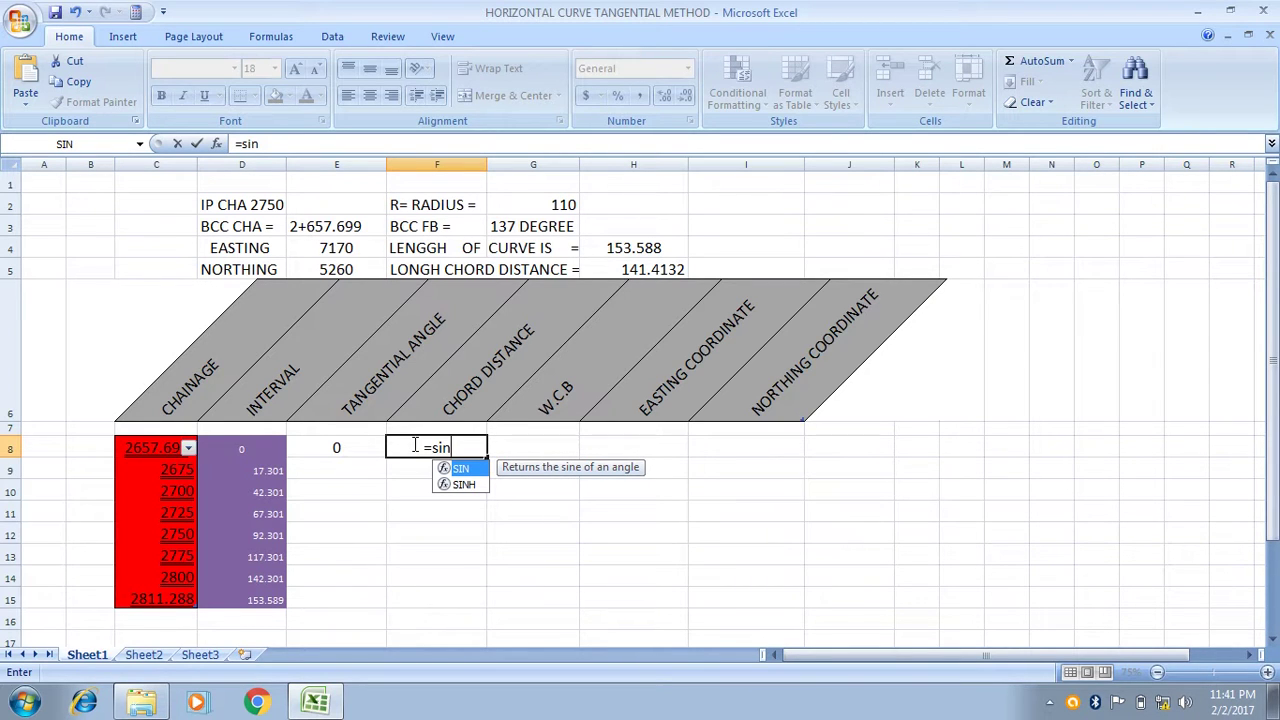
pyautogui.write('(')
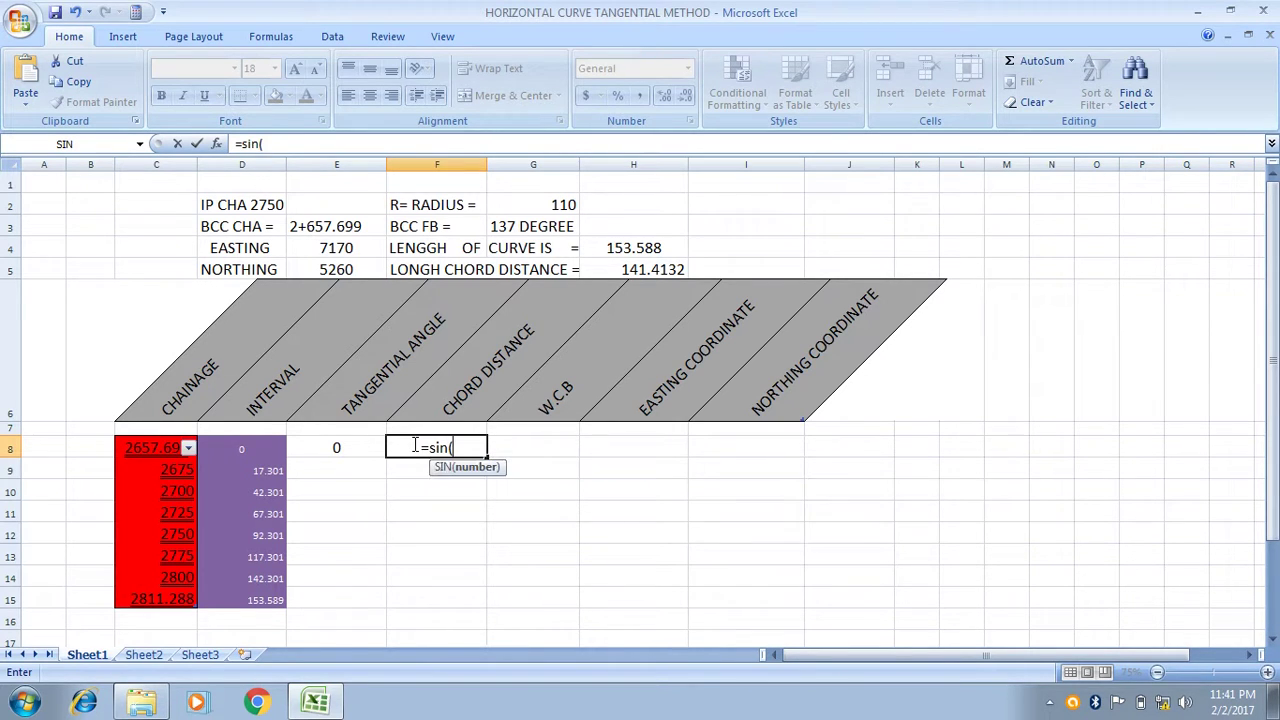
pyautogui.write('r')
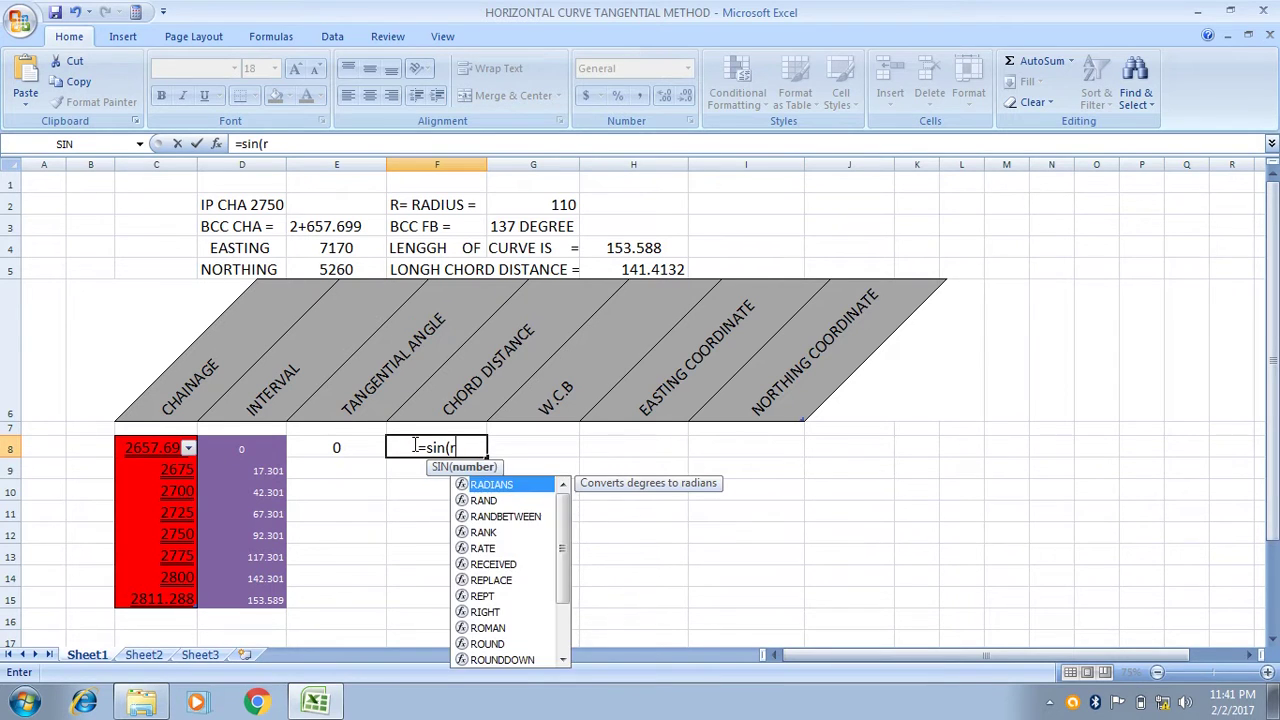
pyautogui.write('adians')
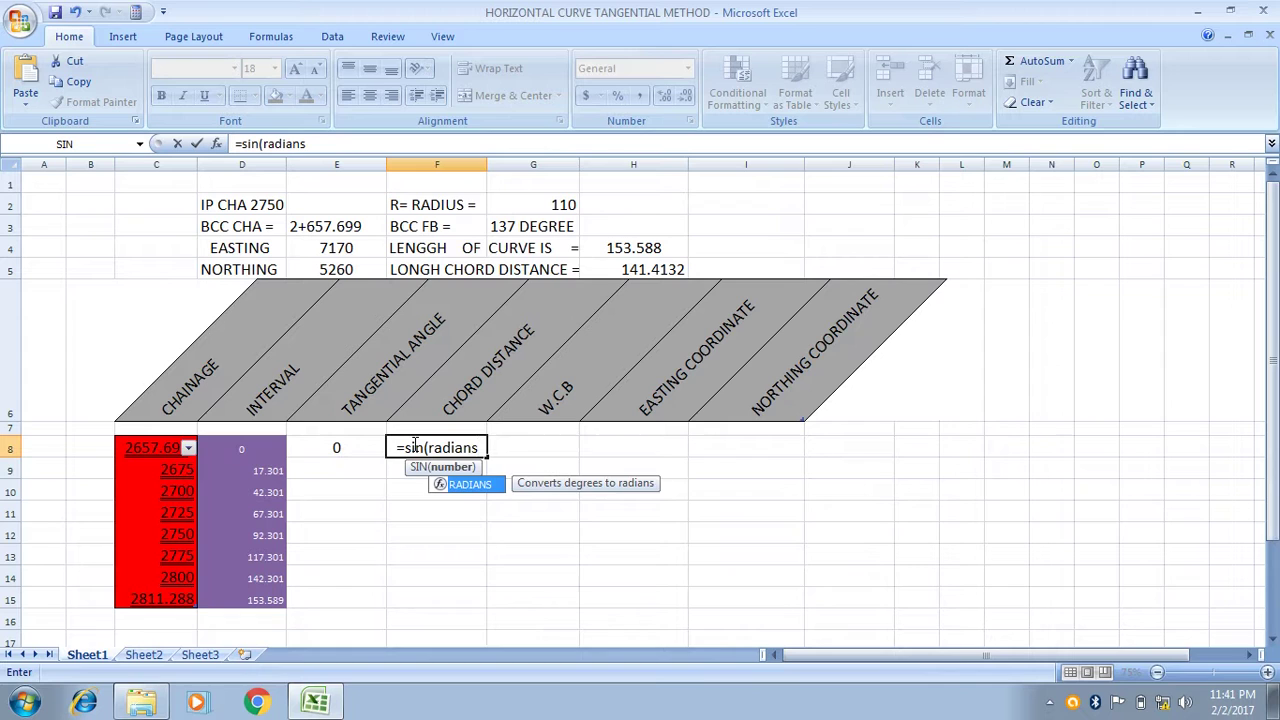
pyautogui.write('(')
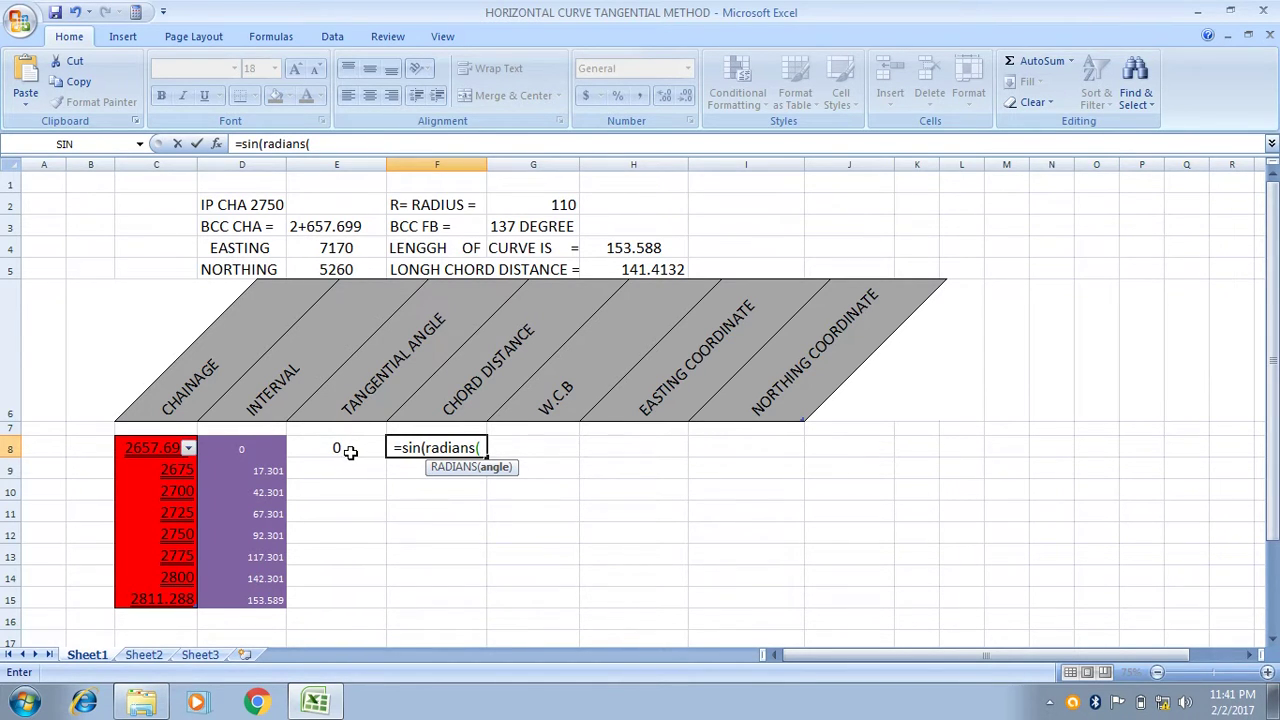
pyautogui.write('es')
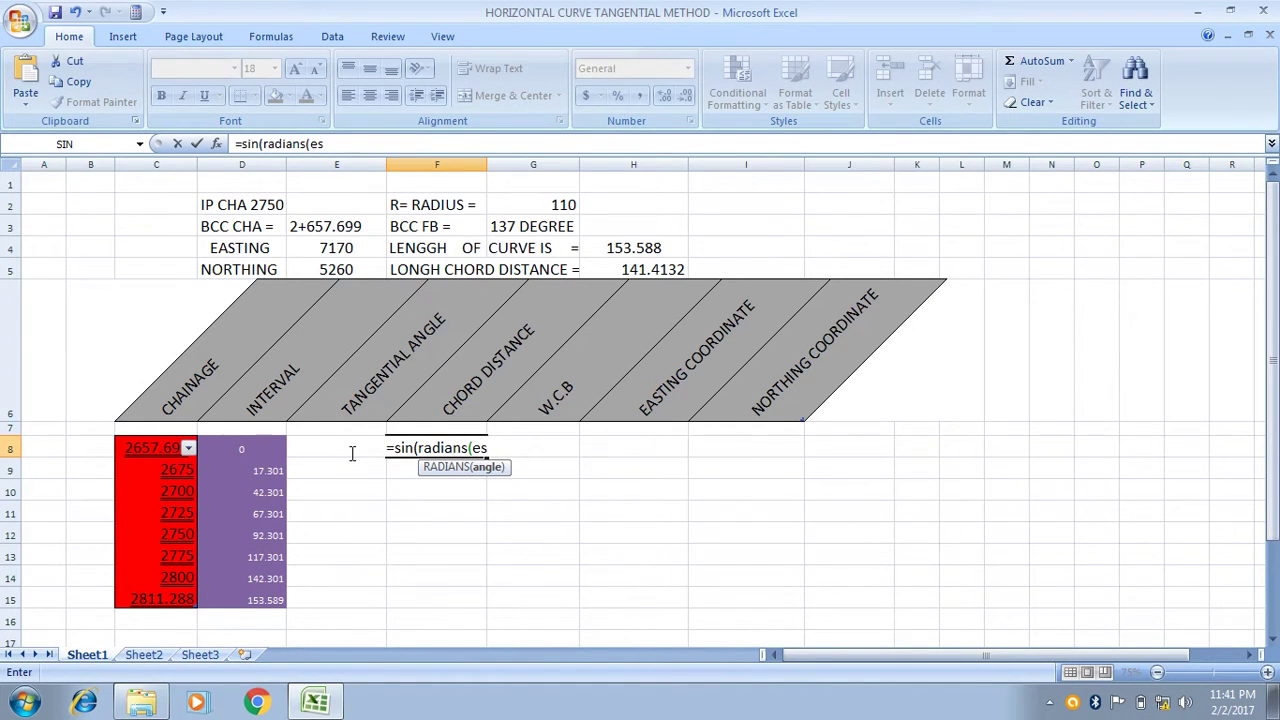
pyautogui.press('BackSpace')
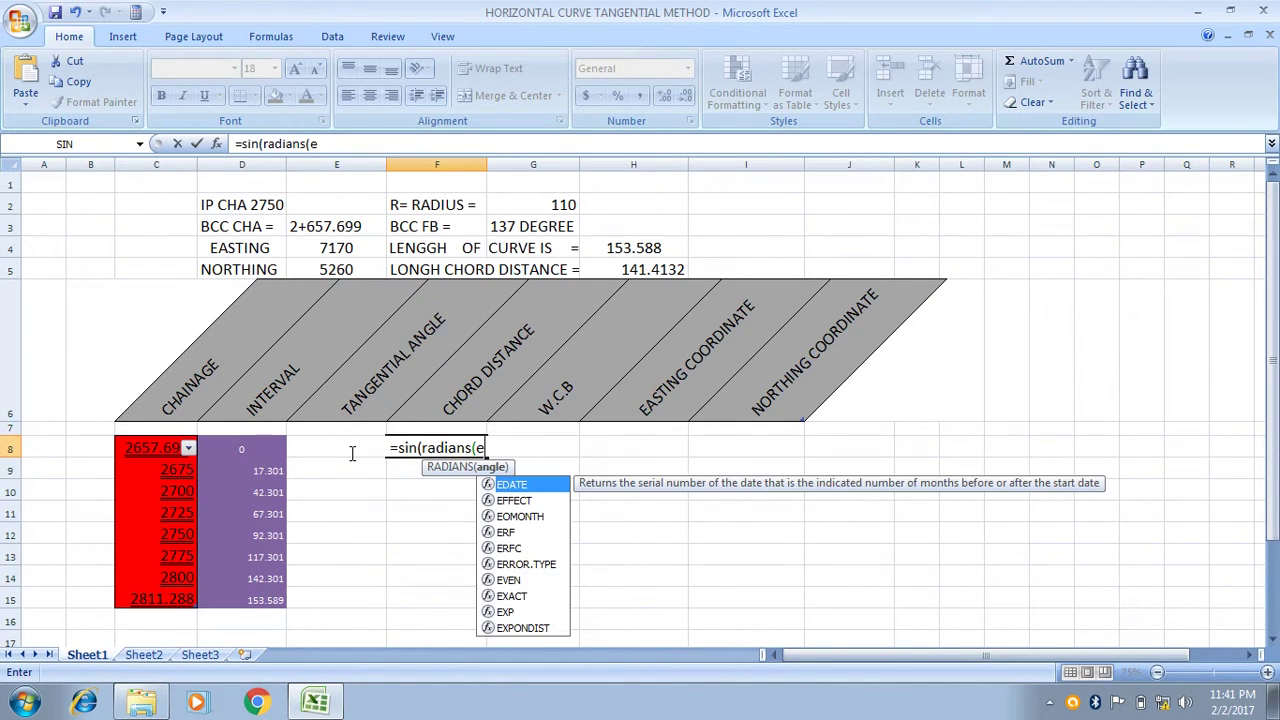
pyautogui.write('8')
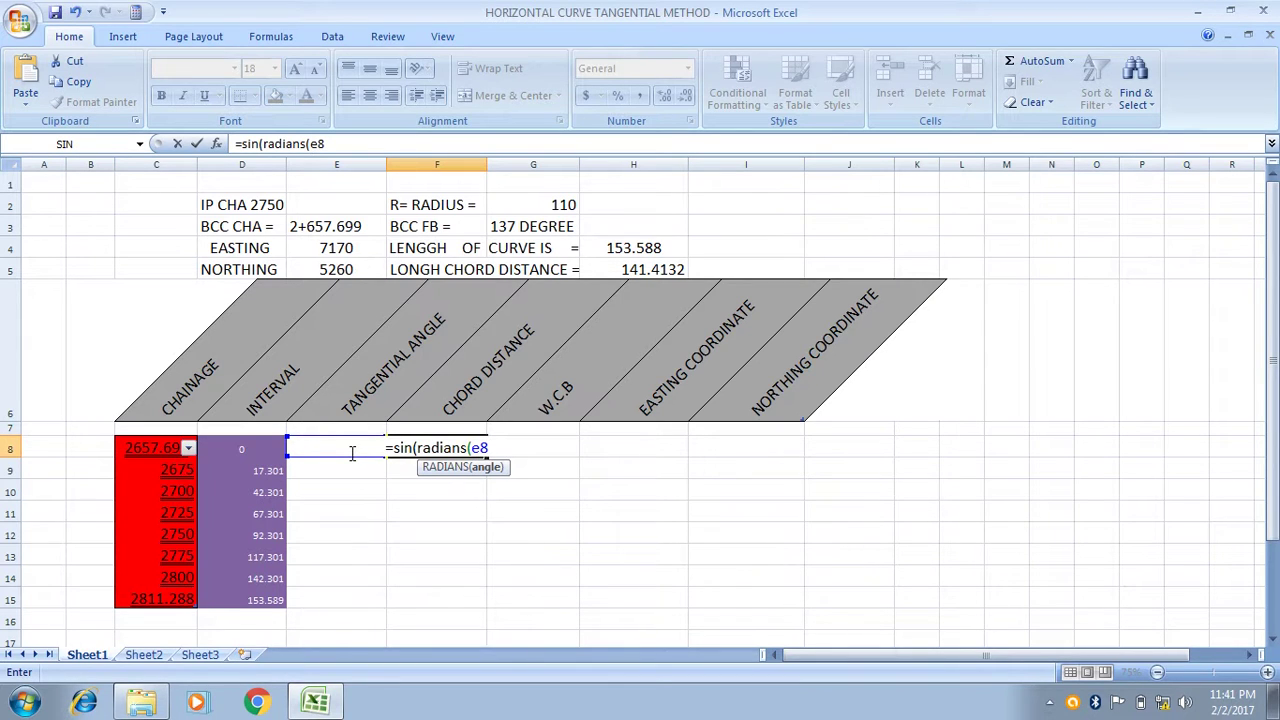
pyautogui.write('))')
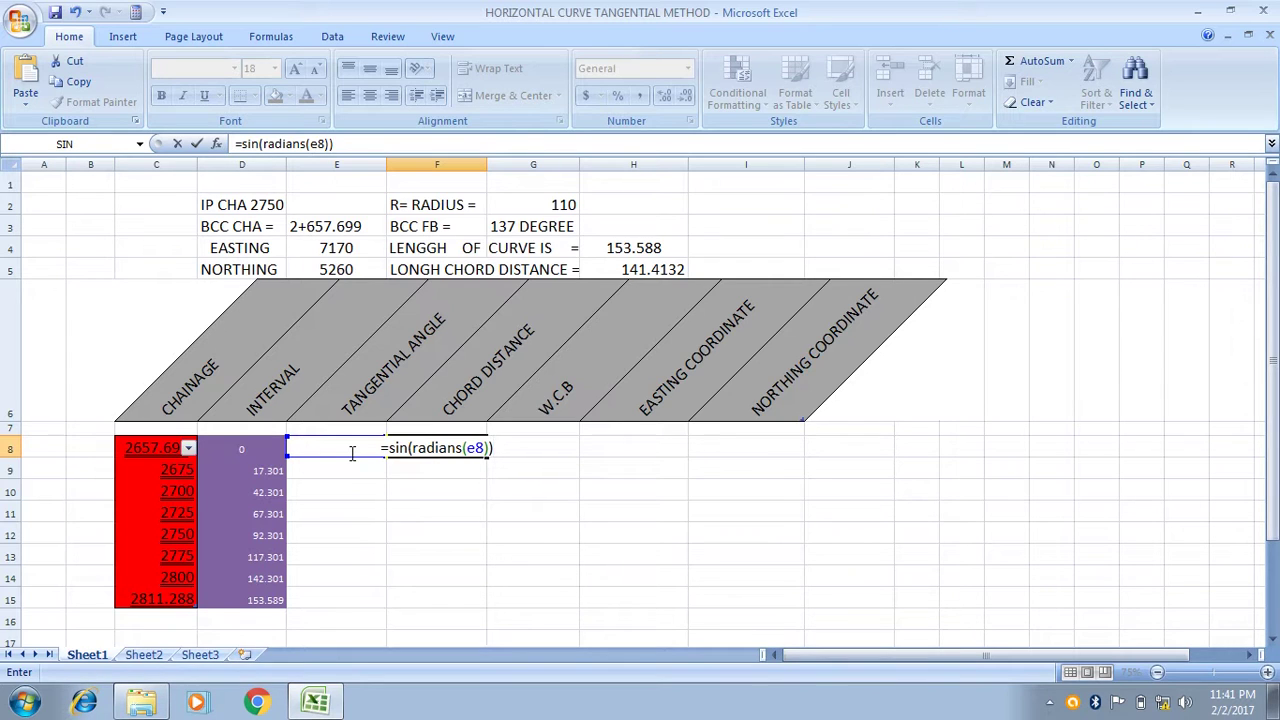
pyautogui.write('*')
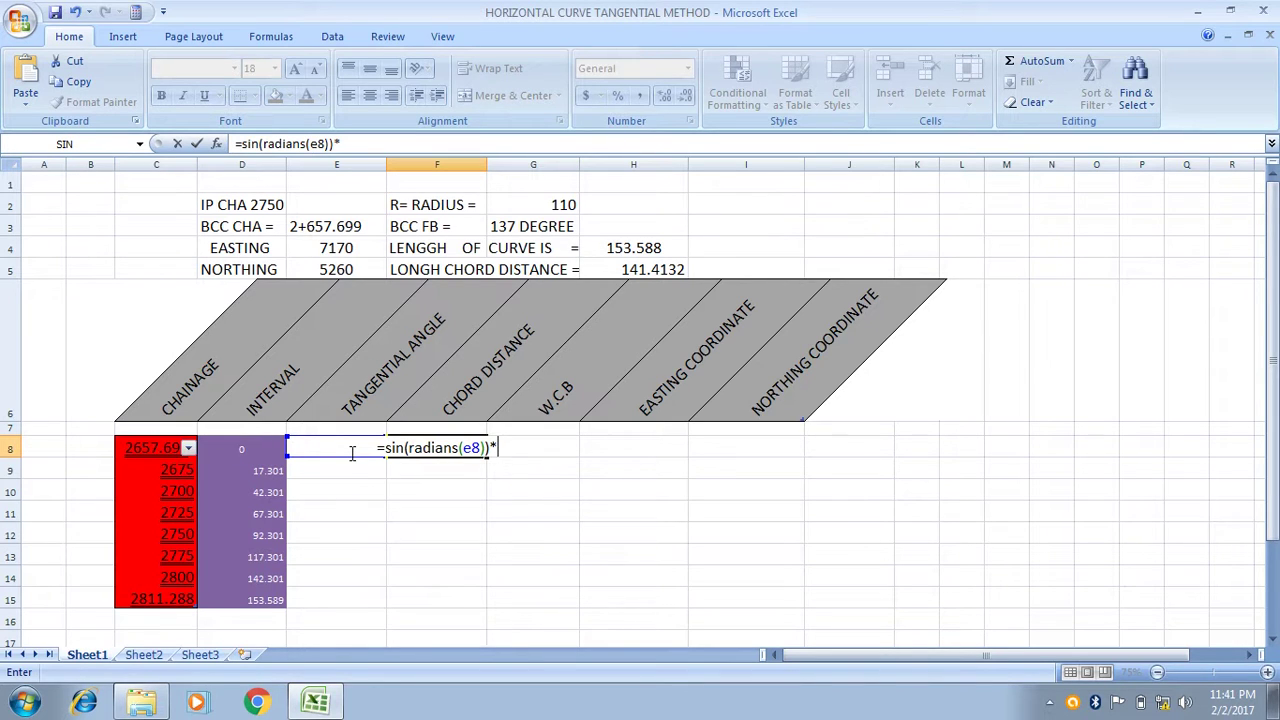
pyautogui.write('110')
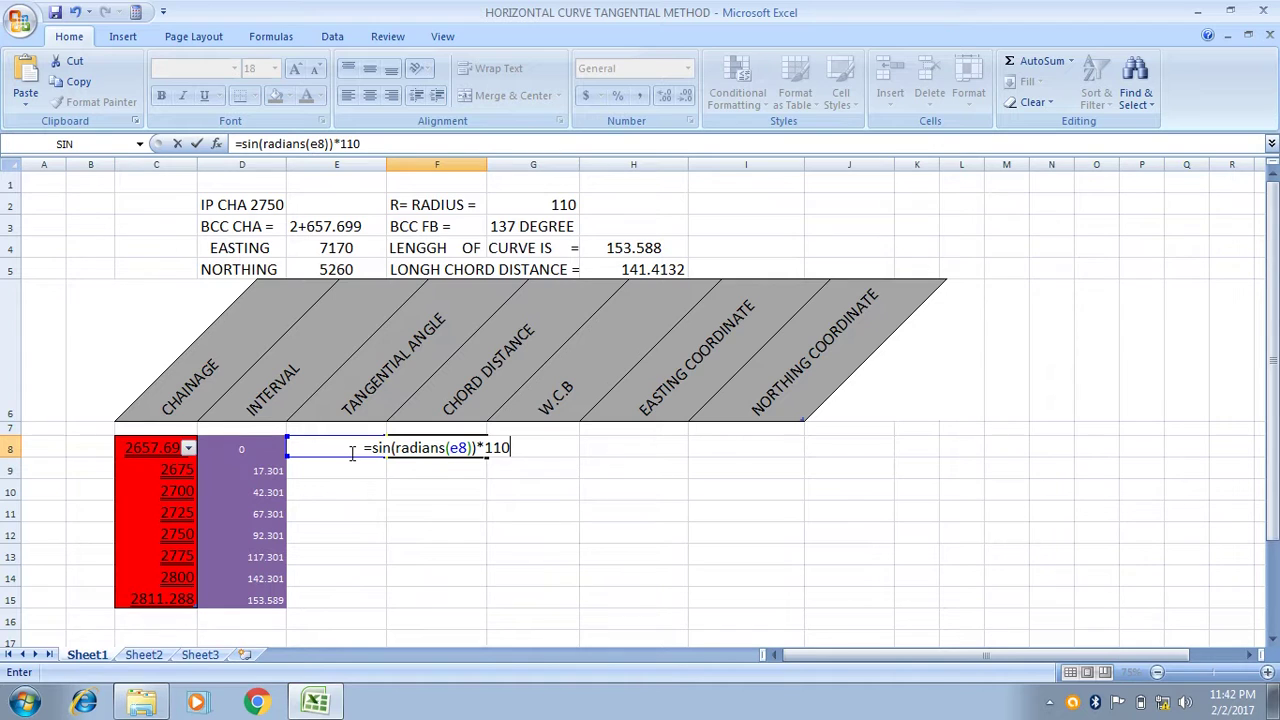
pyautogui.write('*')
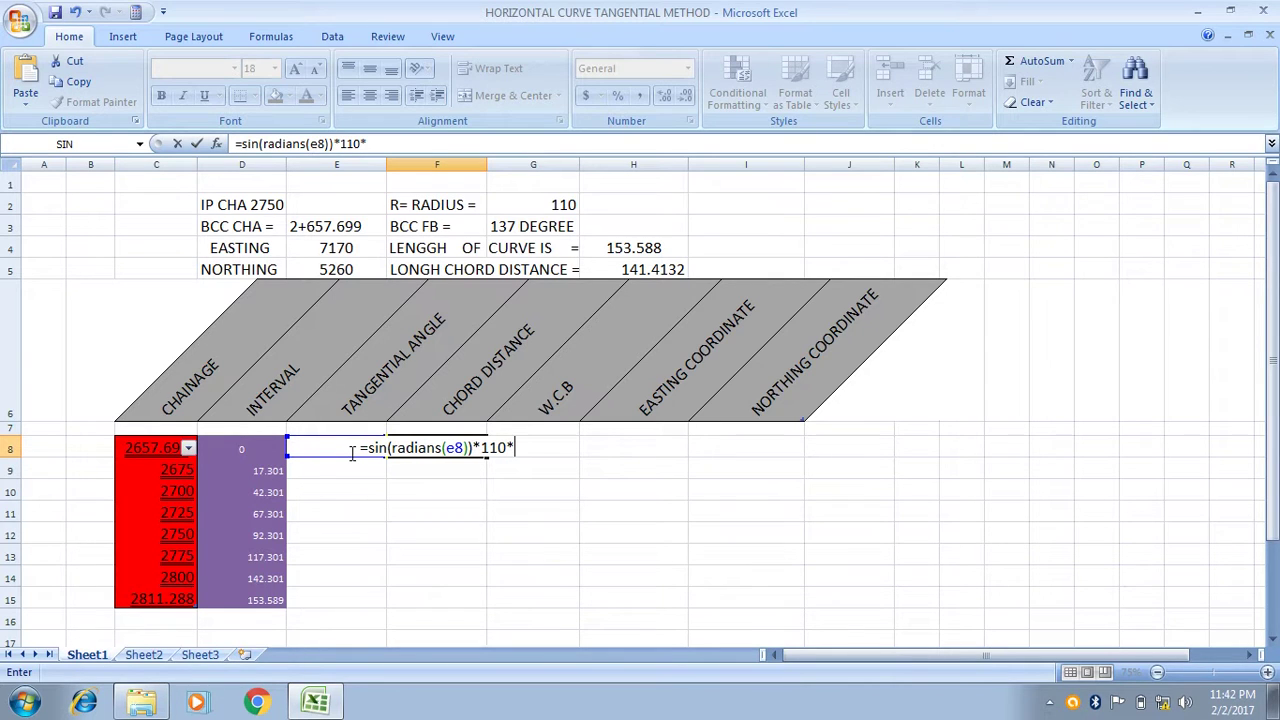
pyautogui.write('2')
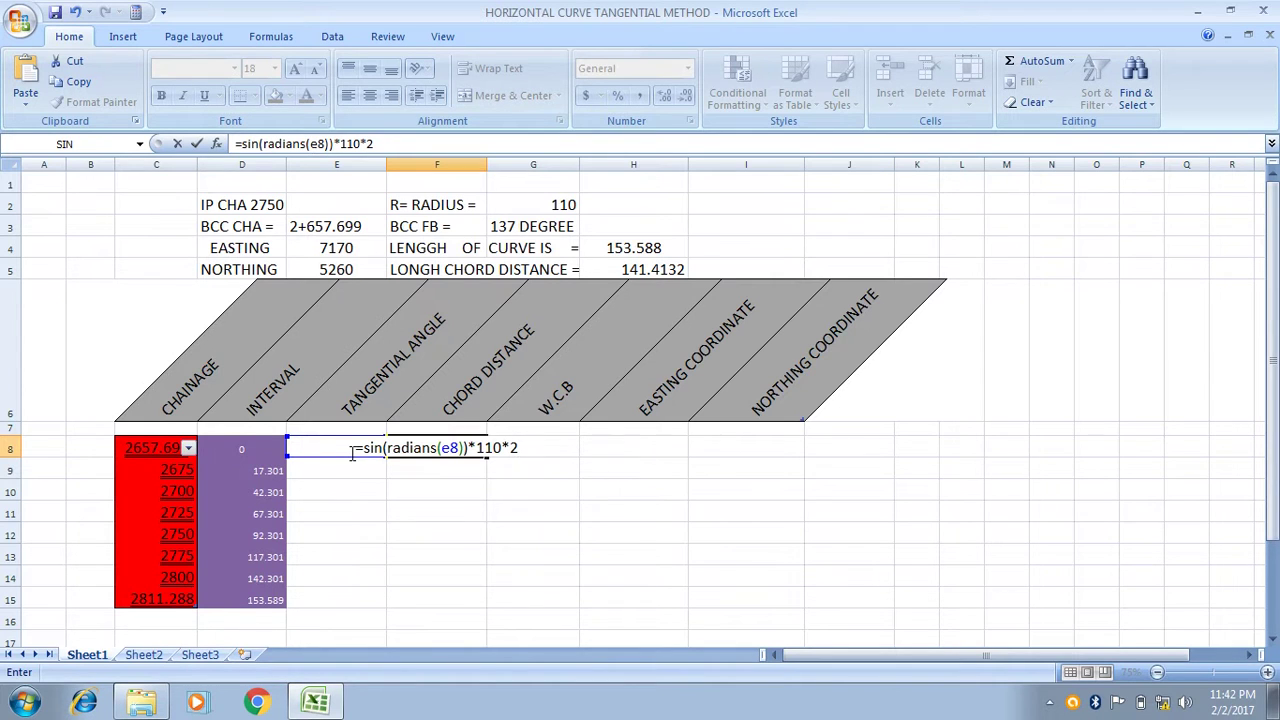
pyautogui.press('Return')
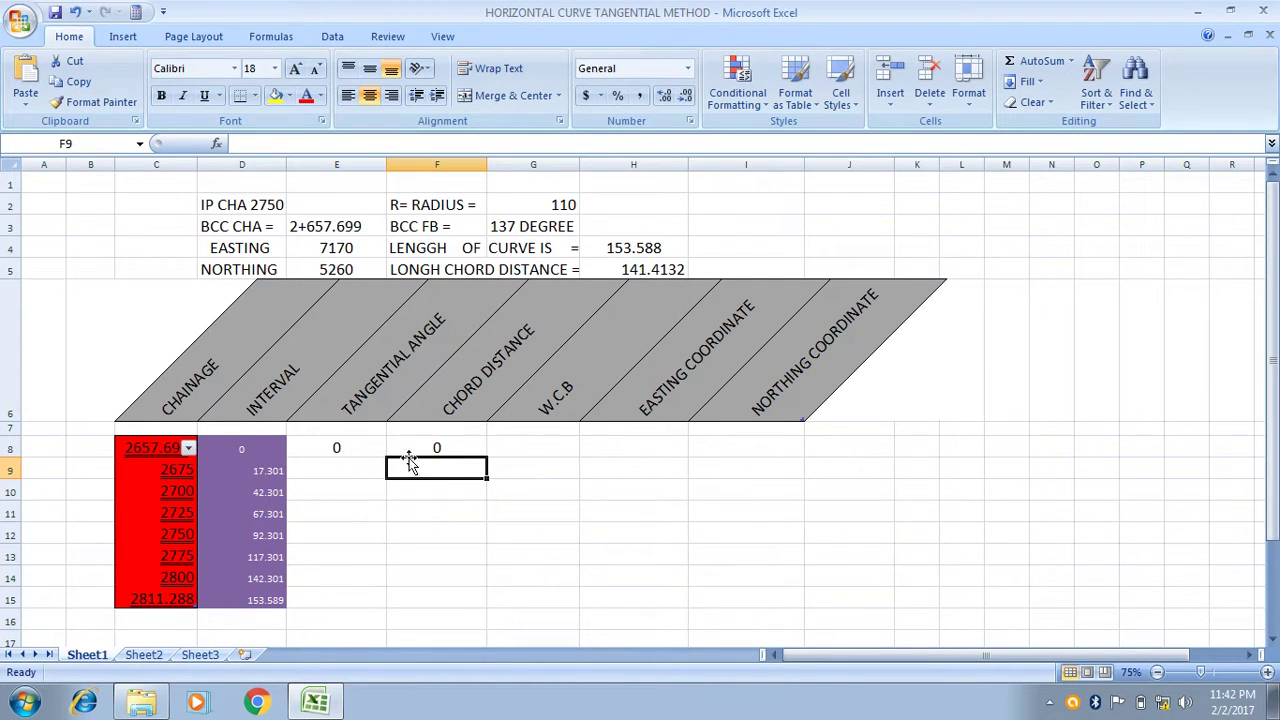
# - Set G8's W.C.B formula to =137+e8, so it shows 137
pyautogui.click(535, 448)
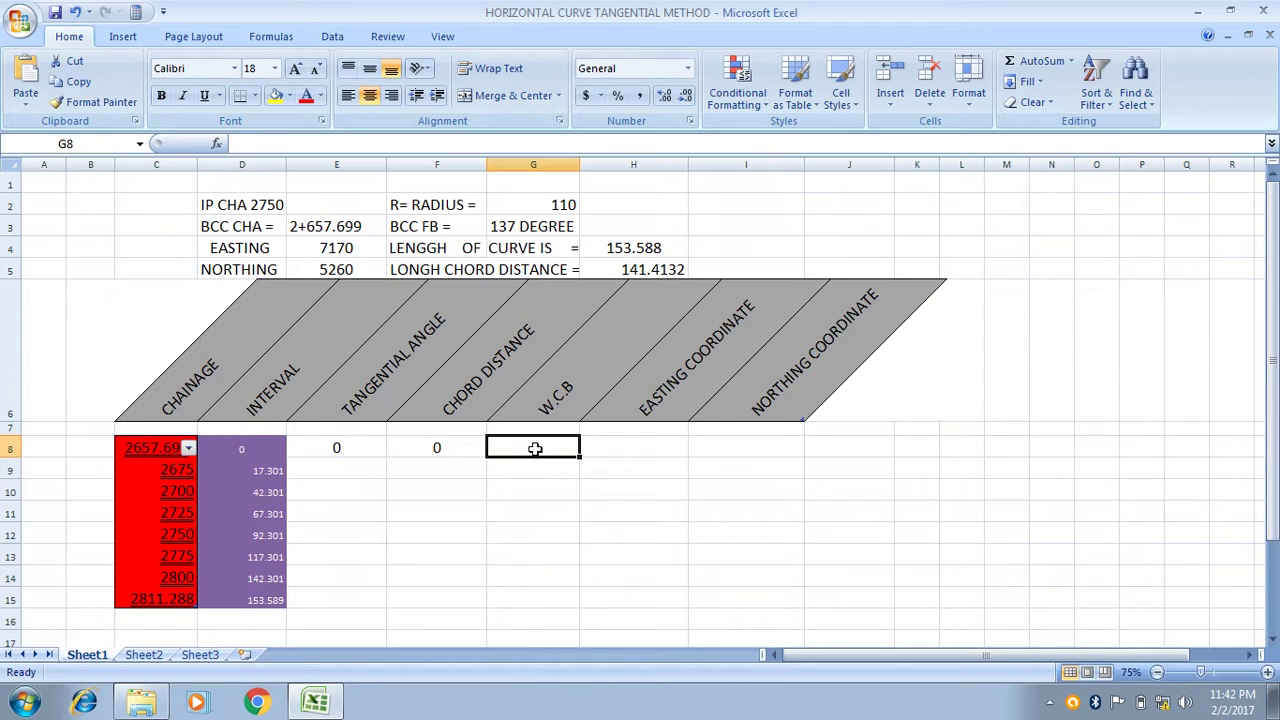
pyautogui.write('=')
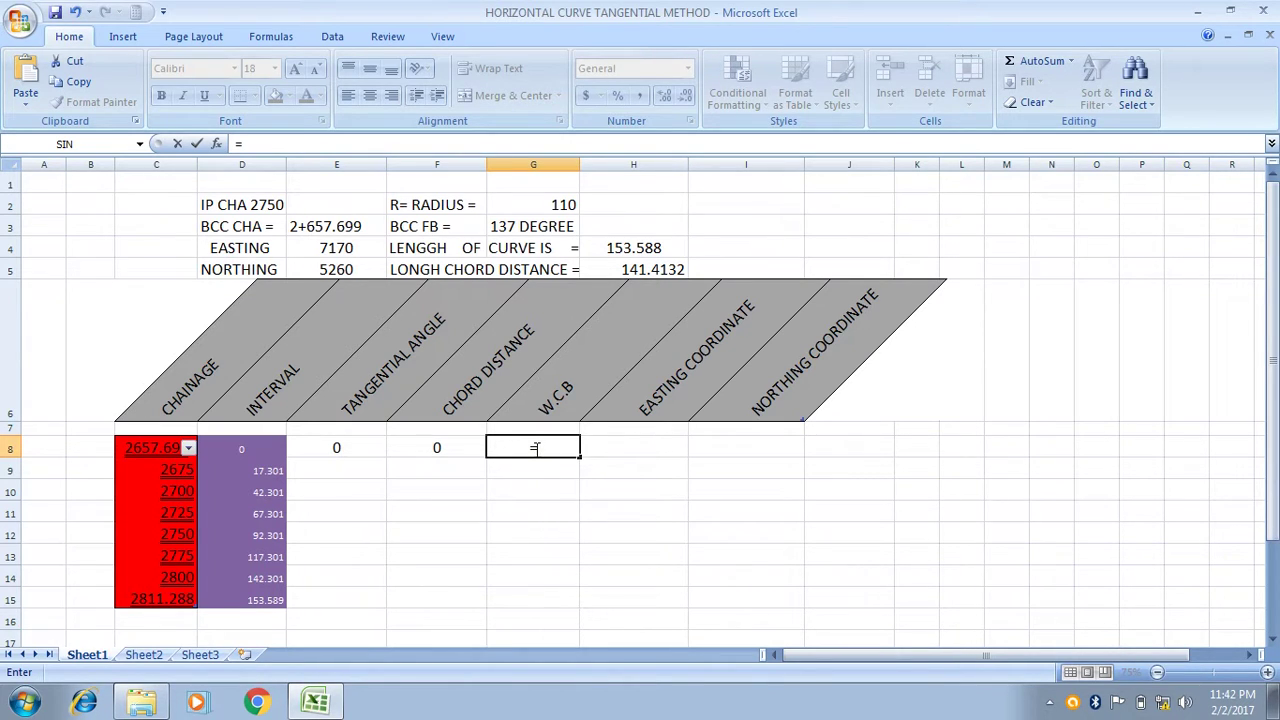
pyautogui.write('137')
pyautogui.hotkey('ctrl', 'Return')
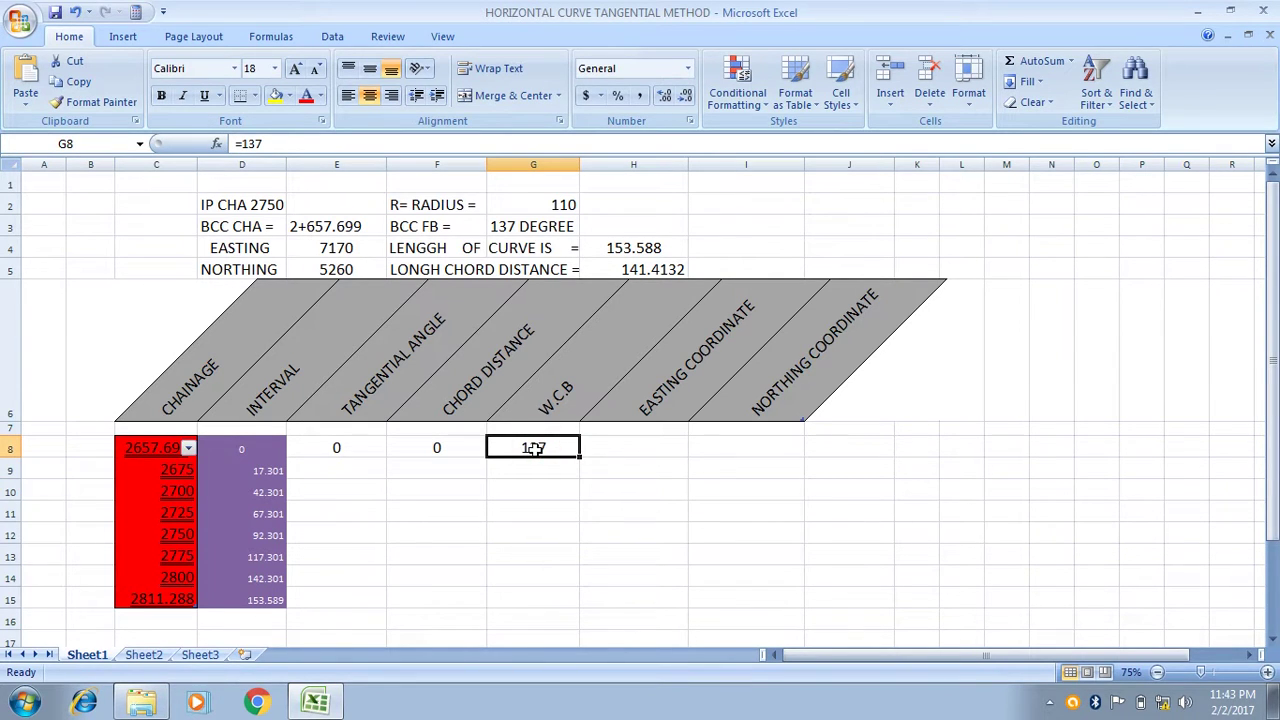
pyautogui.doubleClick(536, 449)
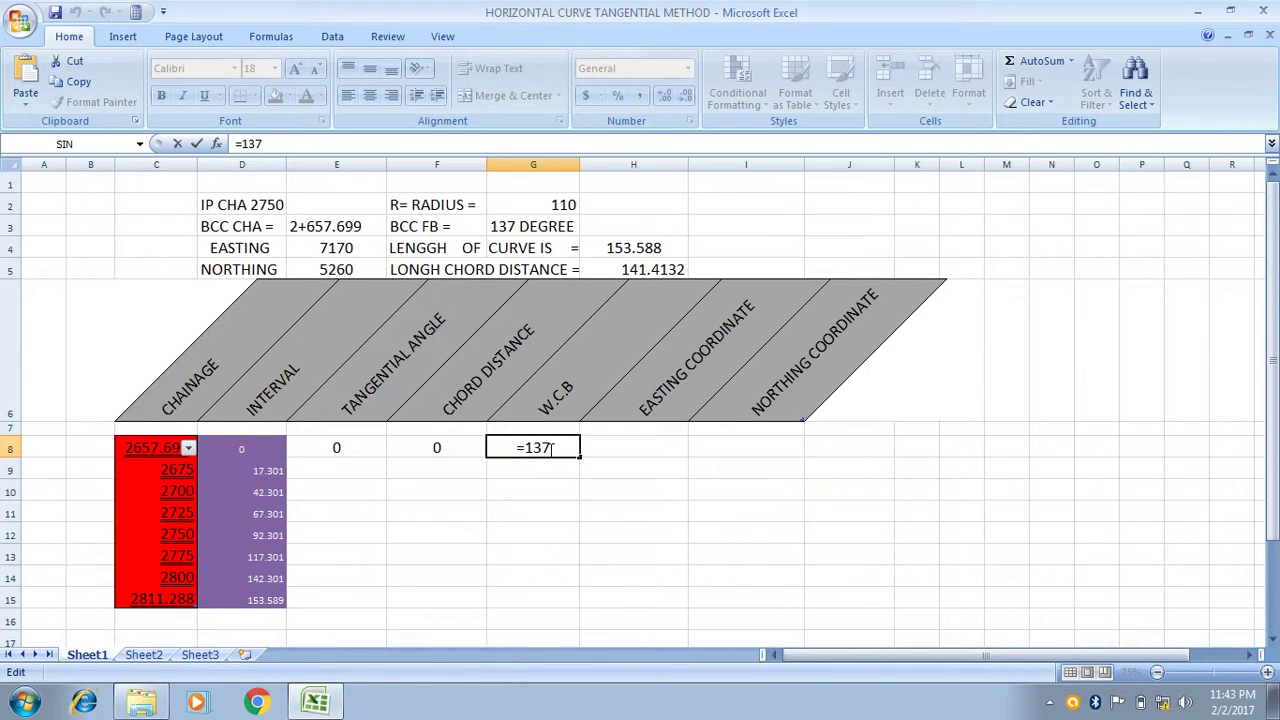
pyautogui.write('+')
pyautogui.write('e')
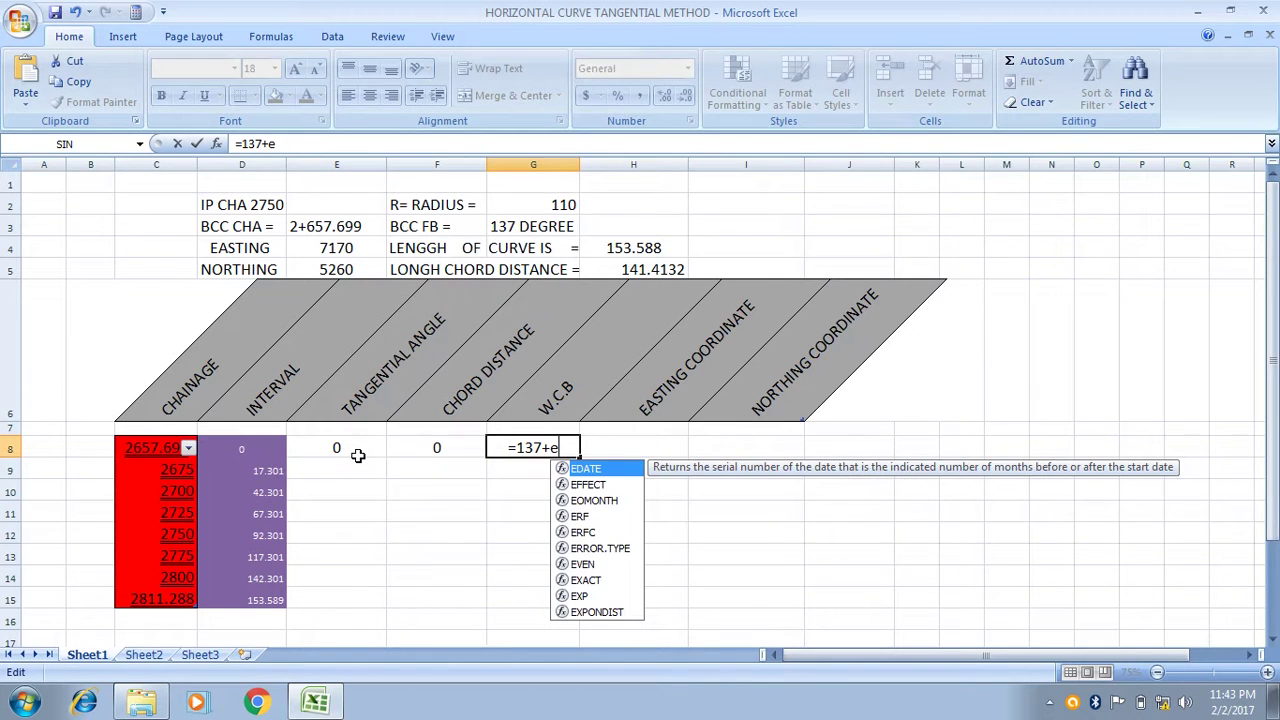
pyautogui.write('8')
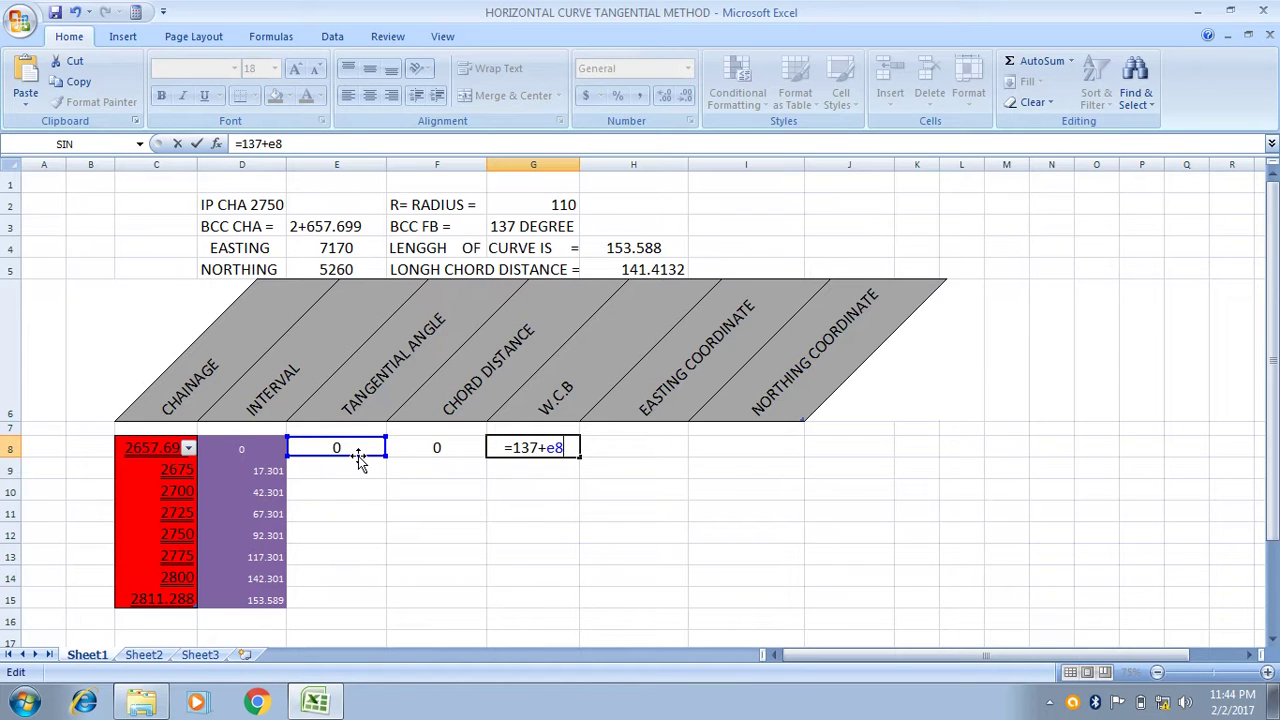
pyautogui.press('Return')
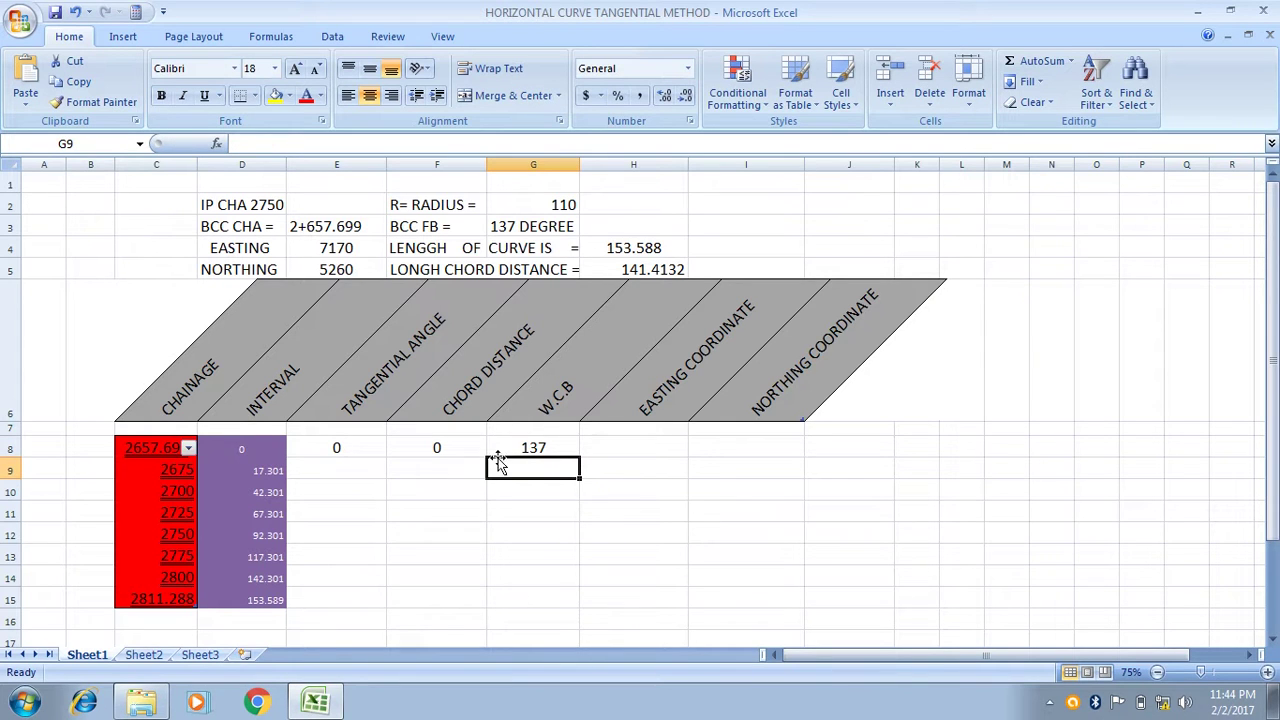
pyautogui.click(628, 447)
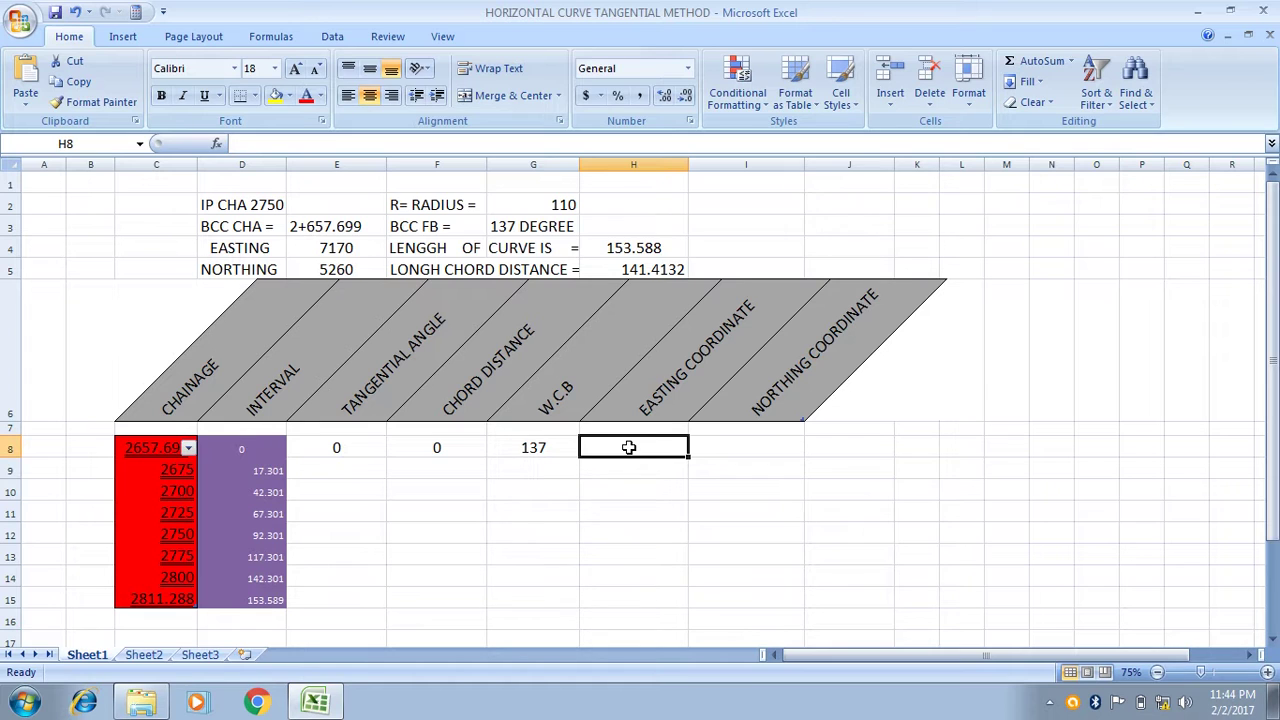
# - Begin the H8 easting formula with =sin(radians(g8)), leaving it uncommitted
pyautogui.write('=')
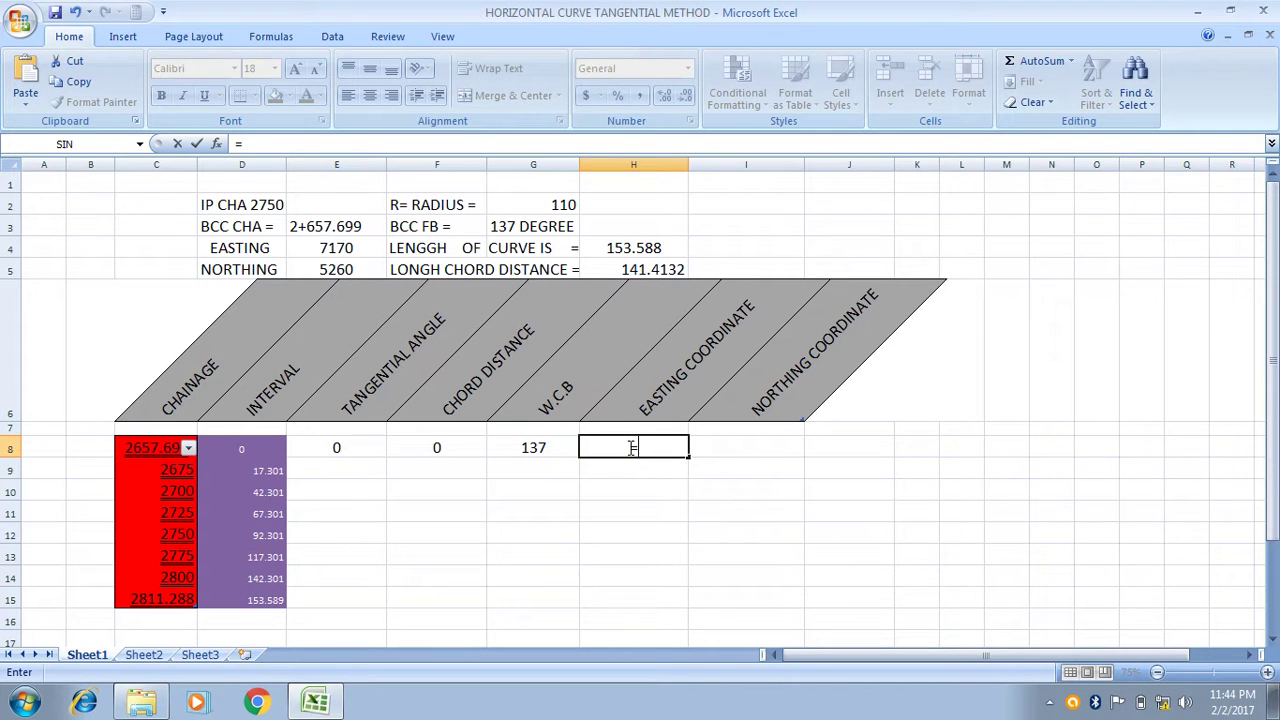
pyautogui.write('sin')
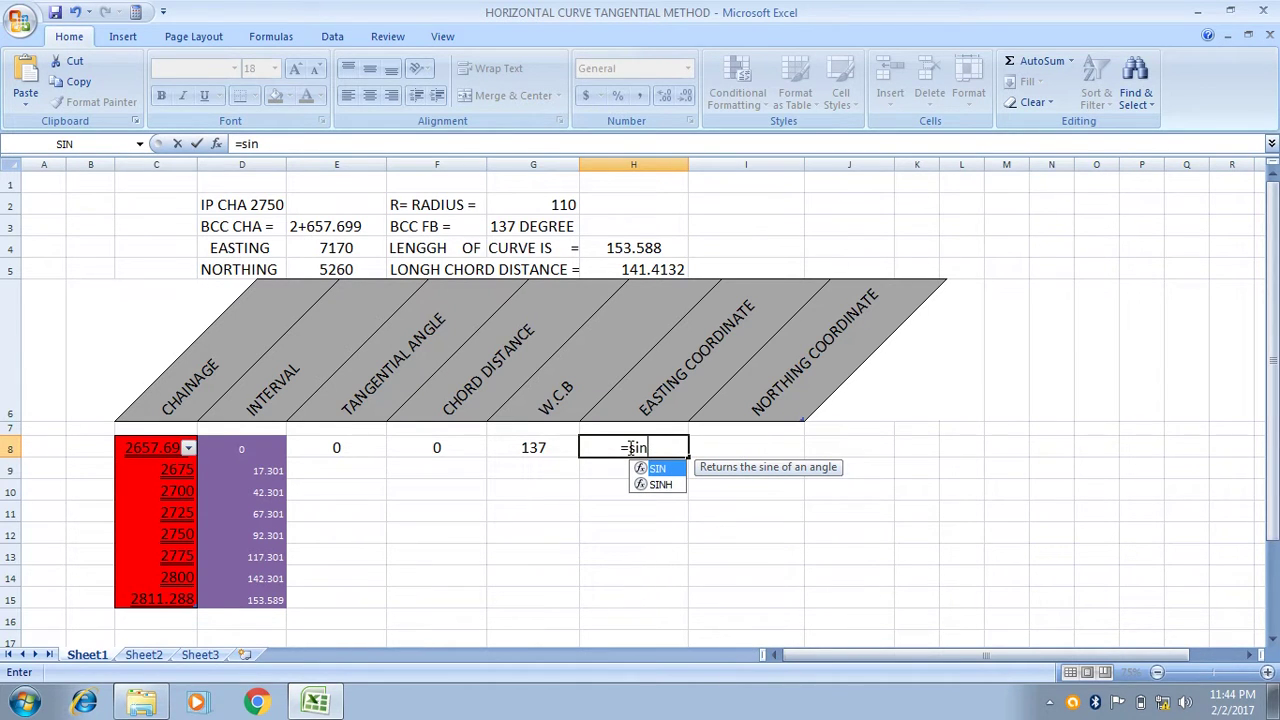
pyautogui.write('(')
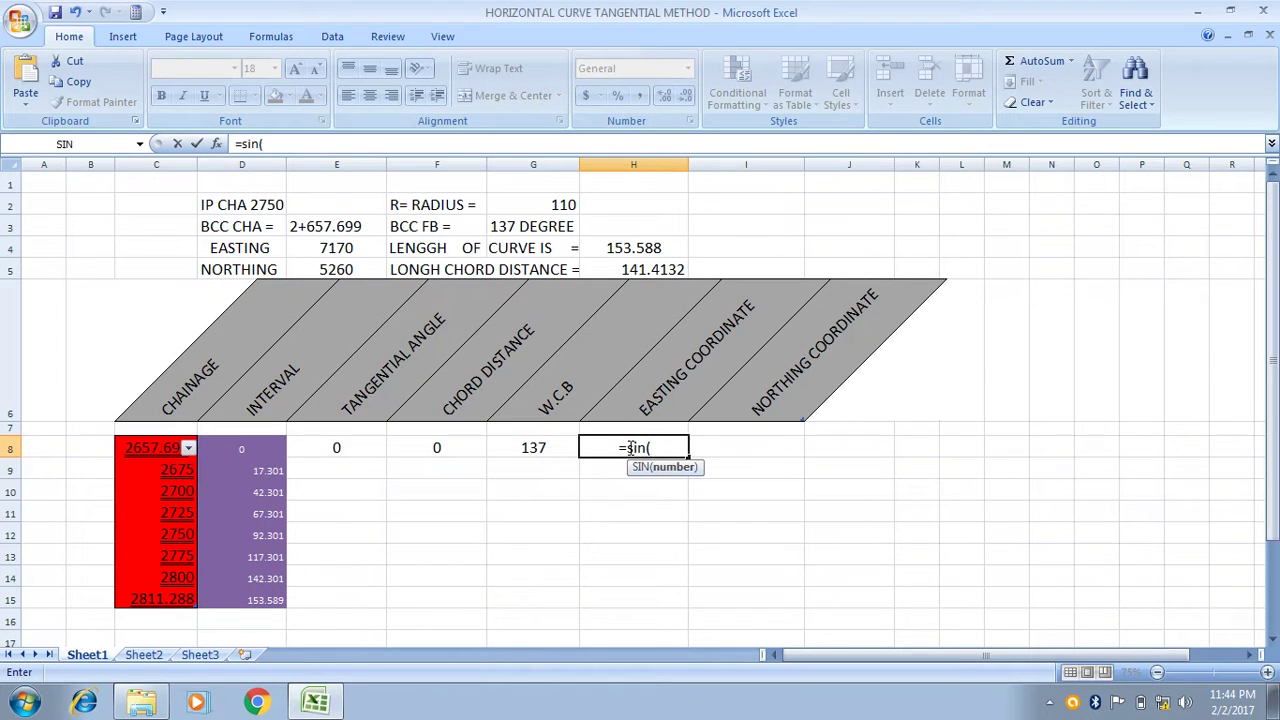
pyautogui.write('radians')
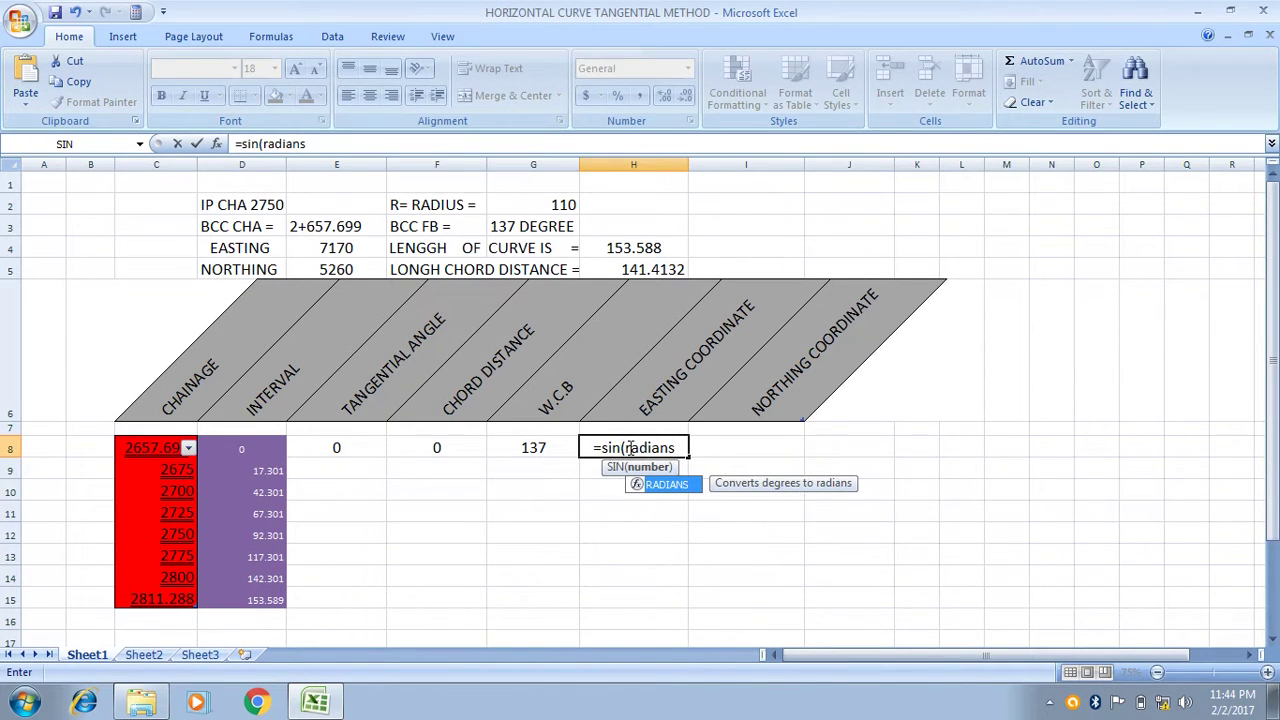
pyautogui.write('(')
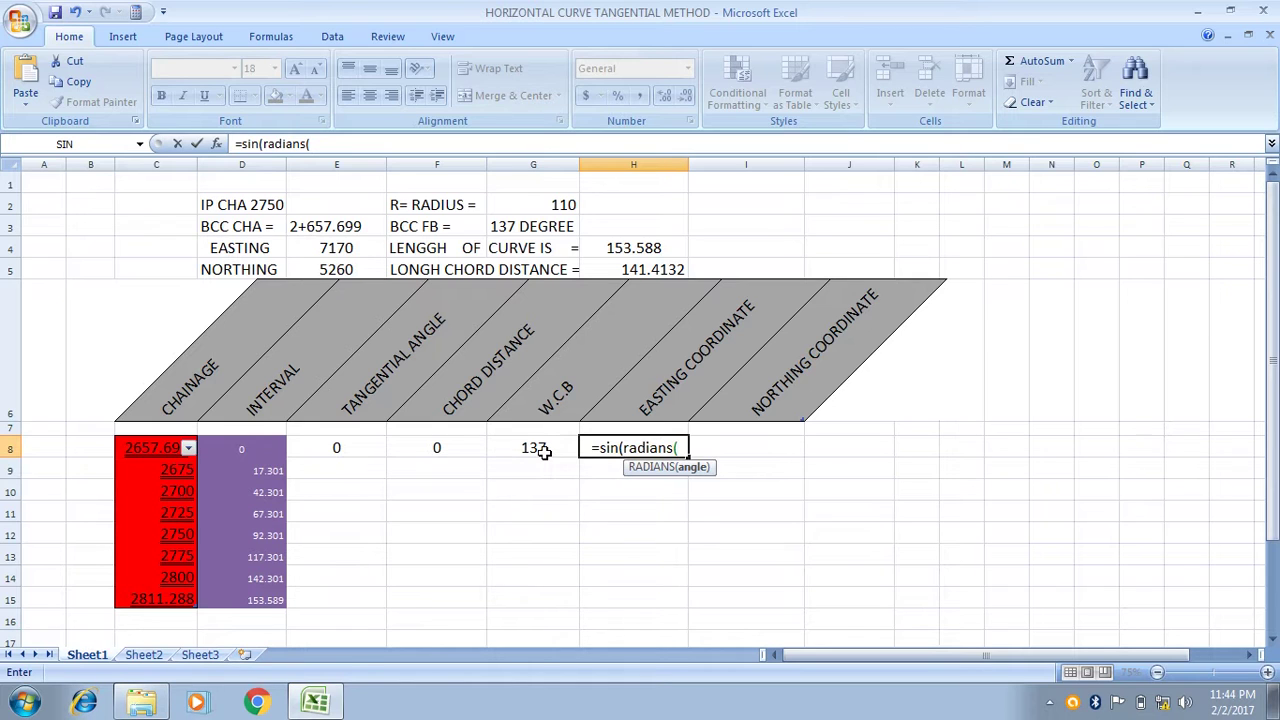
pyautogui.write('g')
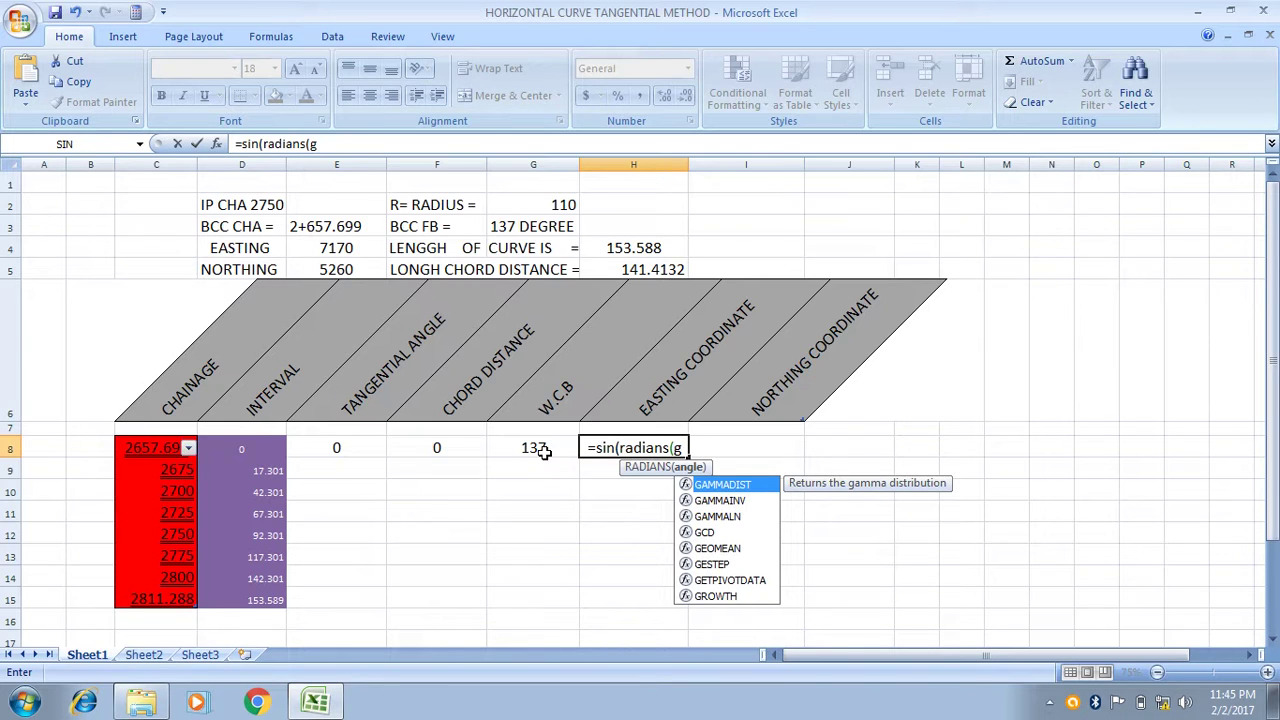
pyautogui.write('8')
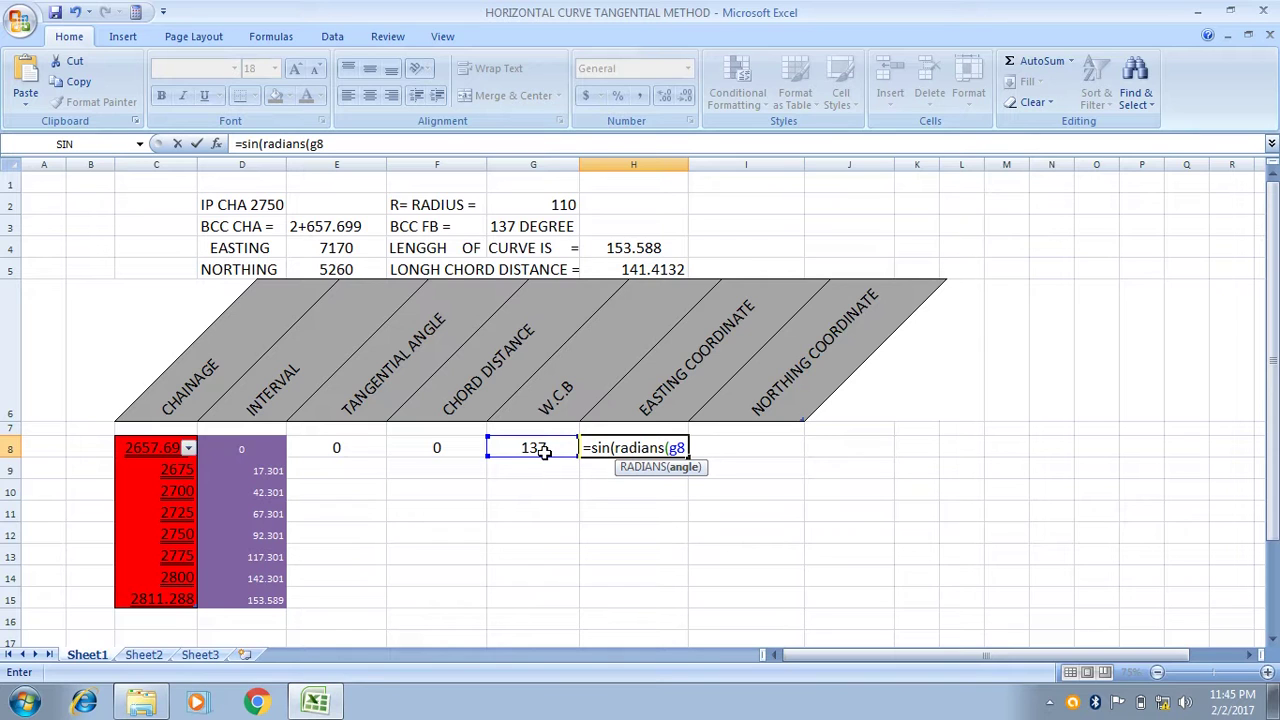
pyautogui.write(')')
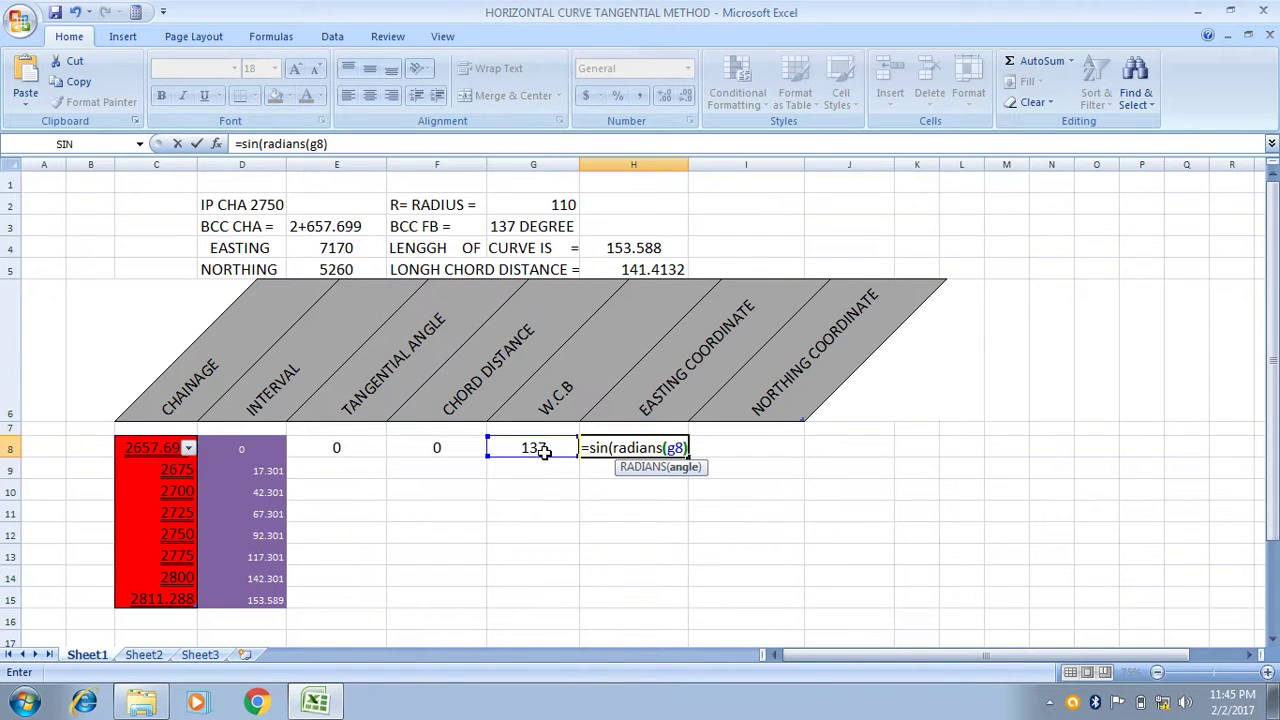
pyautogui.write(')')
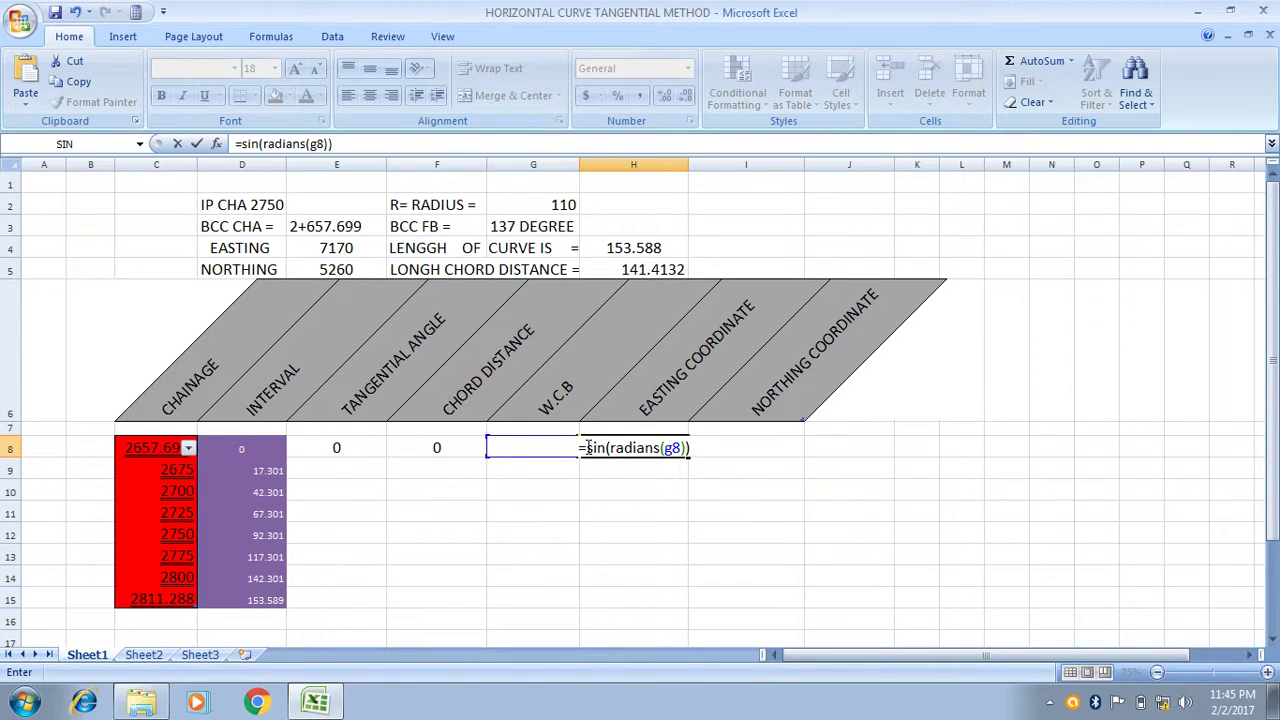
pyautogui.click(588, 448)
# - Complete H8 as =(sin(radians(g8))*f8)+7170, giving an easting of 7170
pyautogui.write('(')
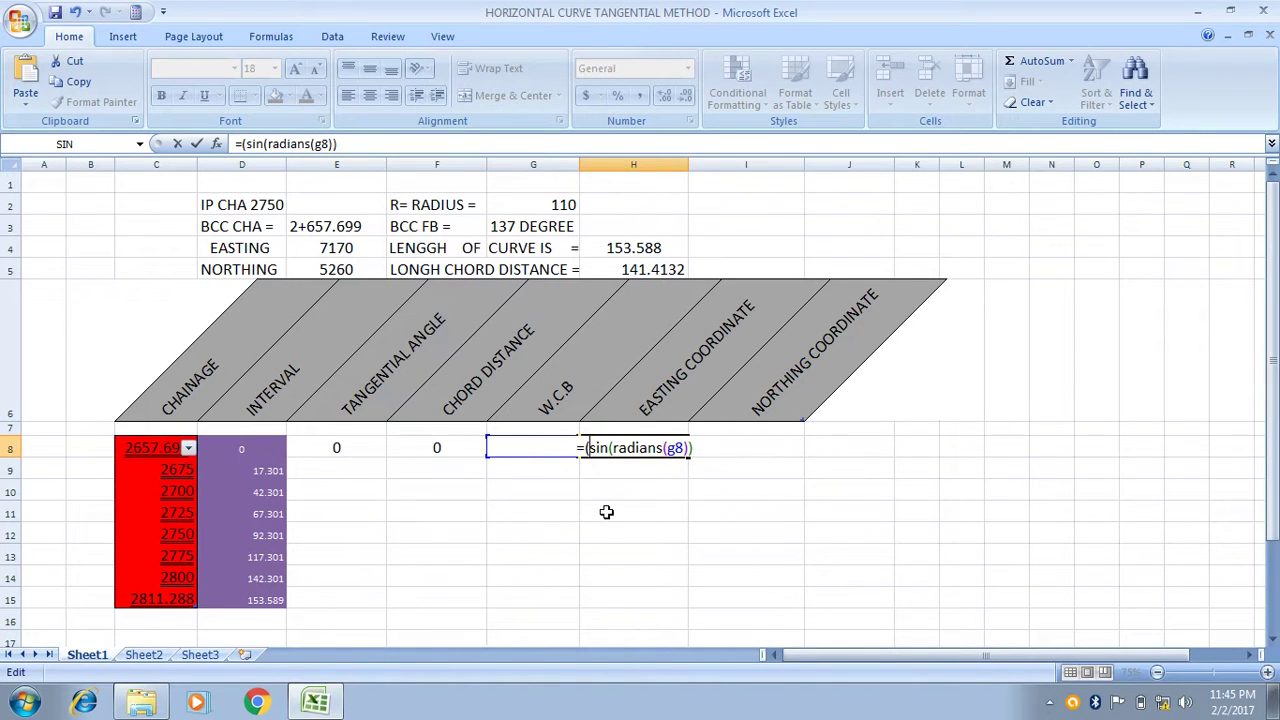
pyautogui.click(698, 448)
pyautogui.write('*')
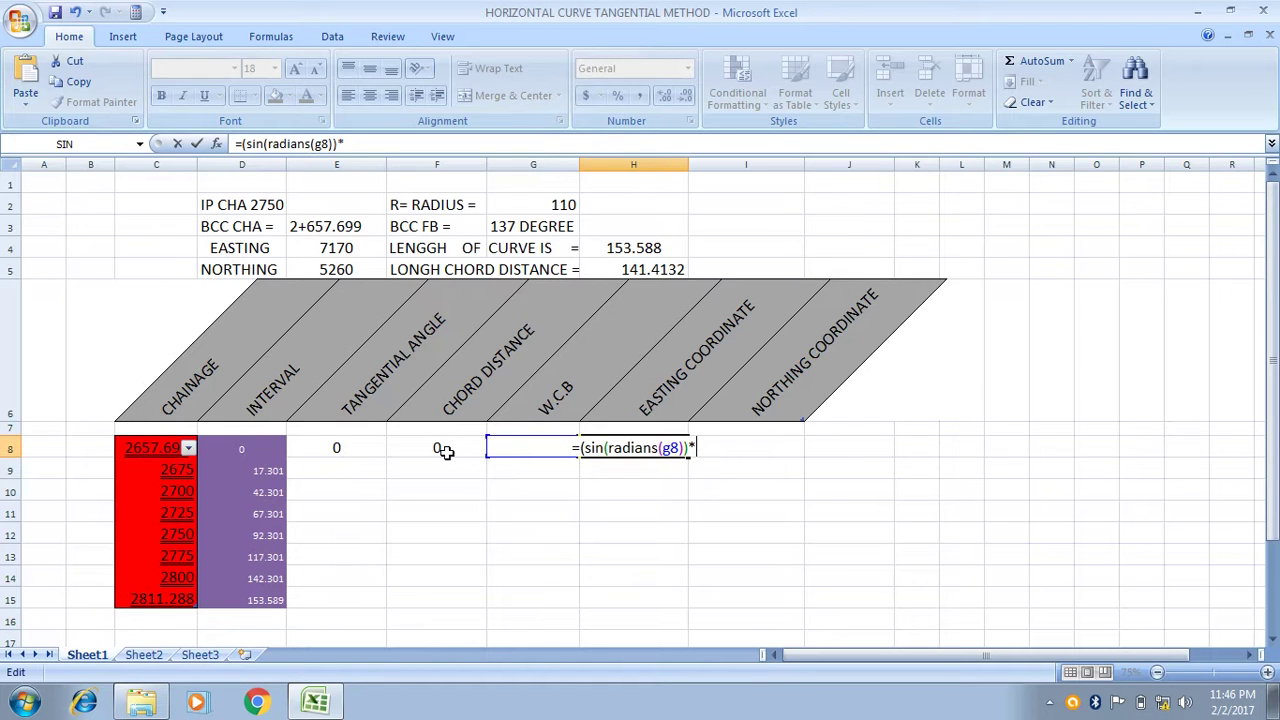
pyautogui.write('f')
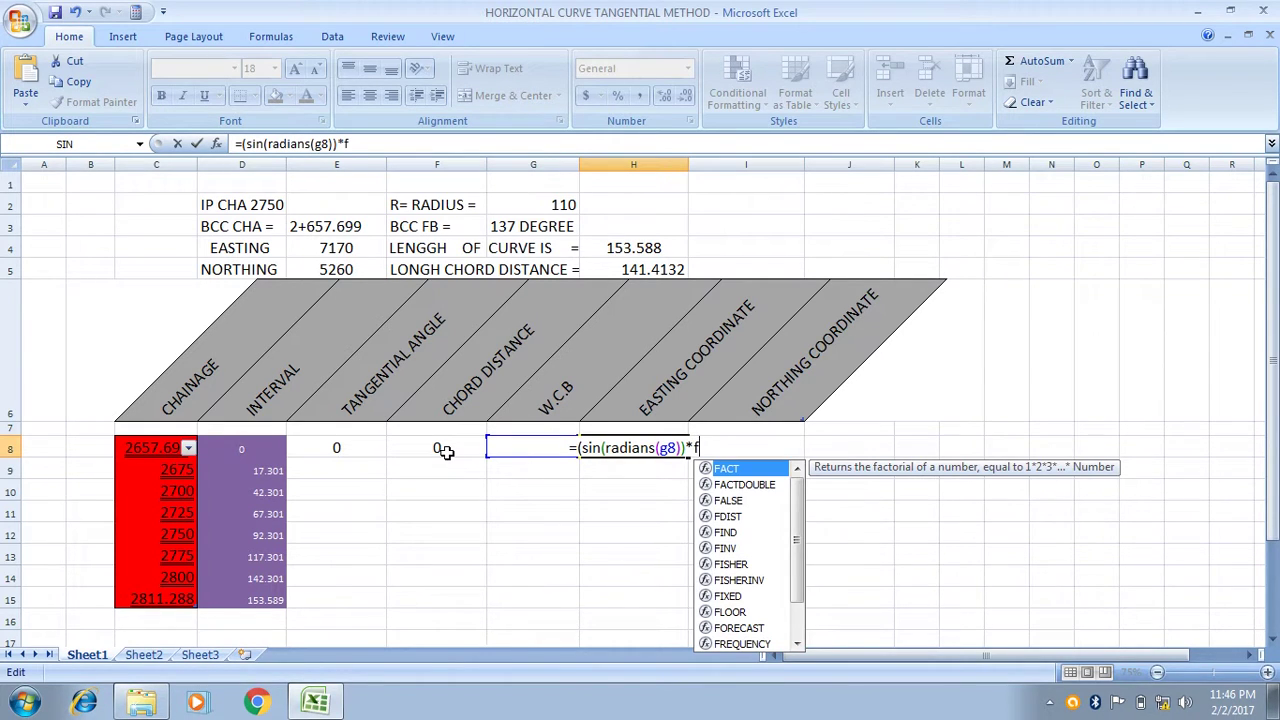
pyautogui.write('8')
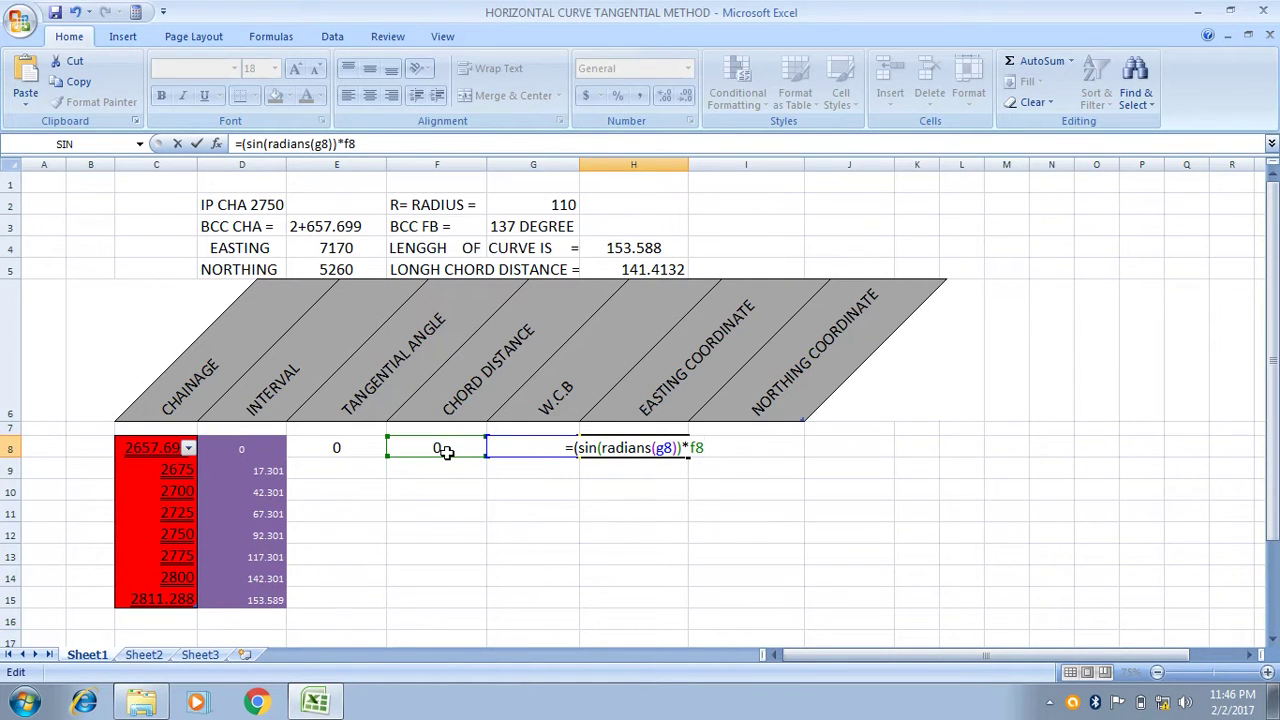
pyautogui.write(')')
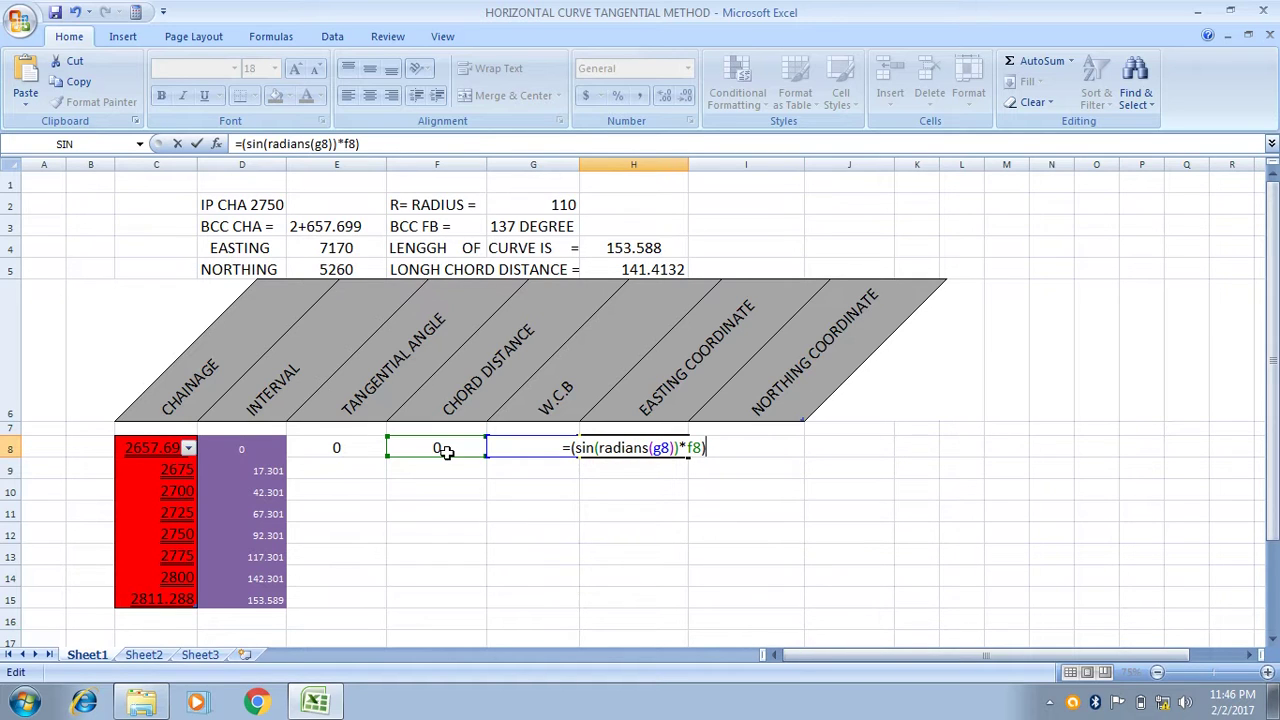
pyautogui.write('+')
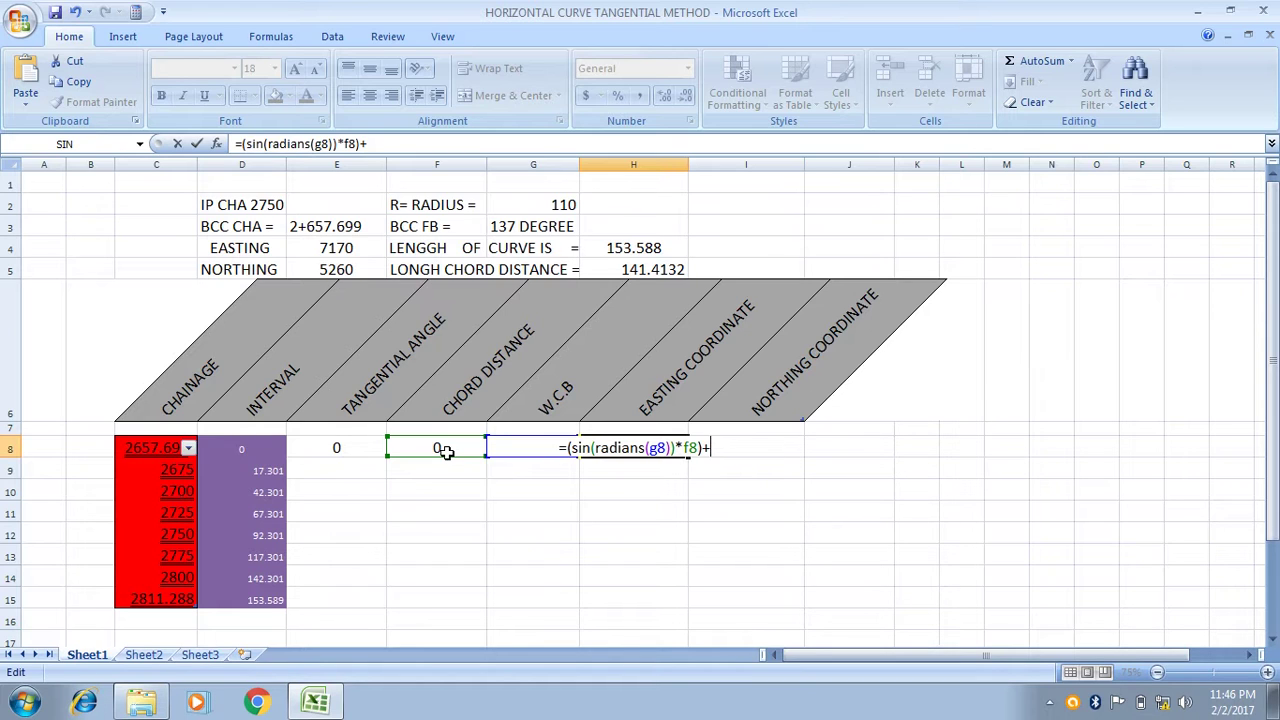
pyautogui.write('71')
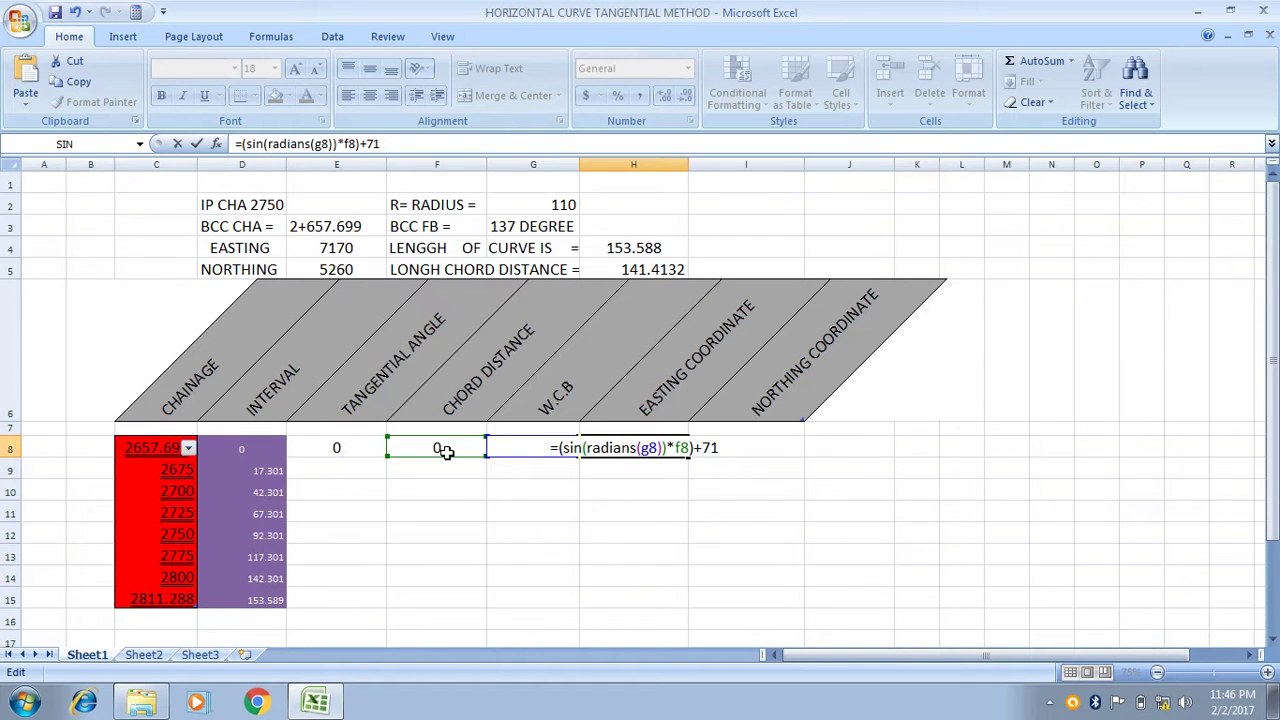
pyautogui.write('70')
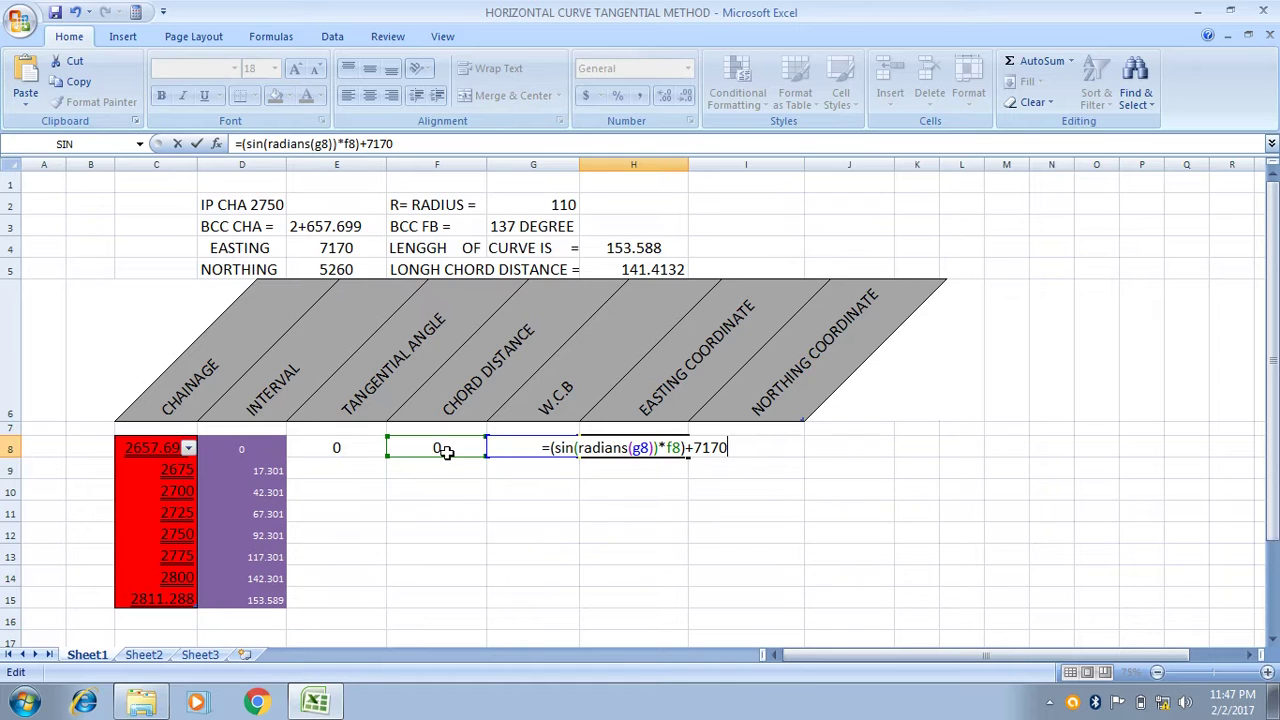
pyautogui.press('Return')
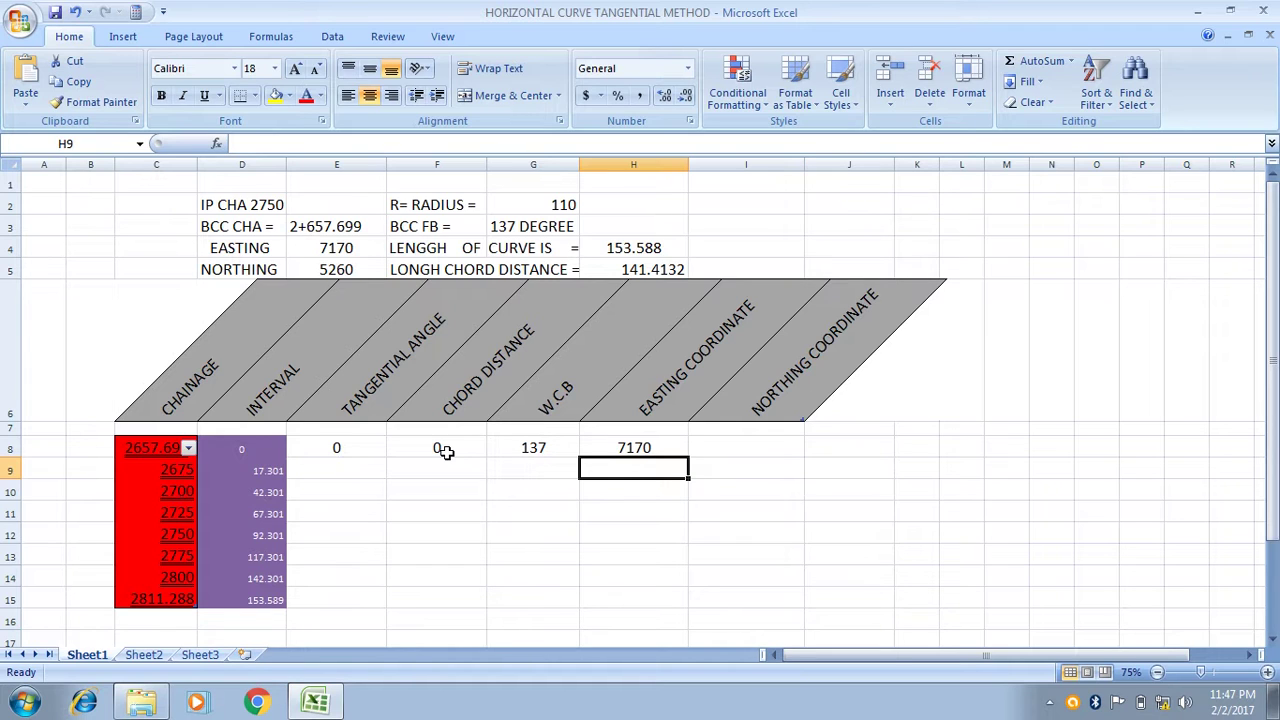
# - Enter =(cos(radians(g8))*f8)+5260 in I8, giving a northing of 5260
pyautogui.click(720, 450)
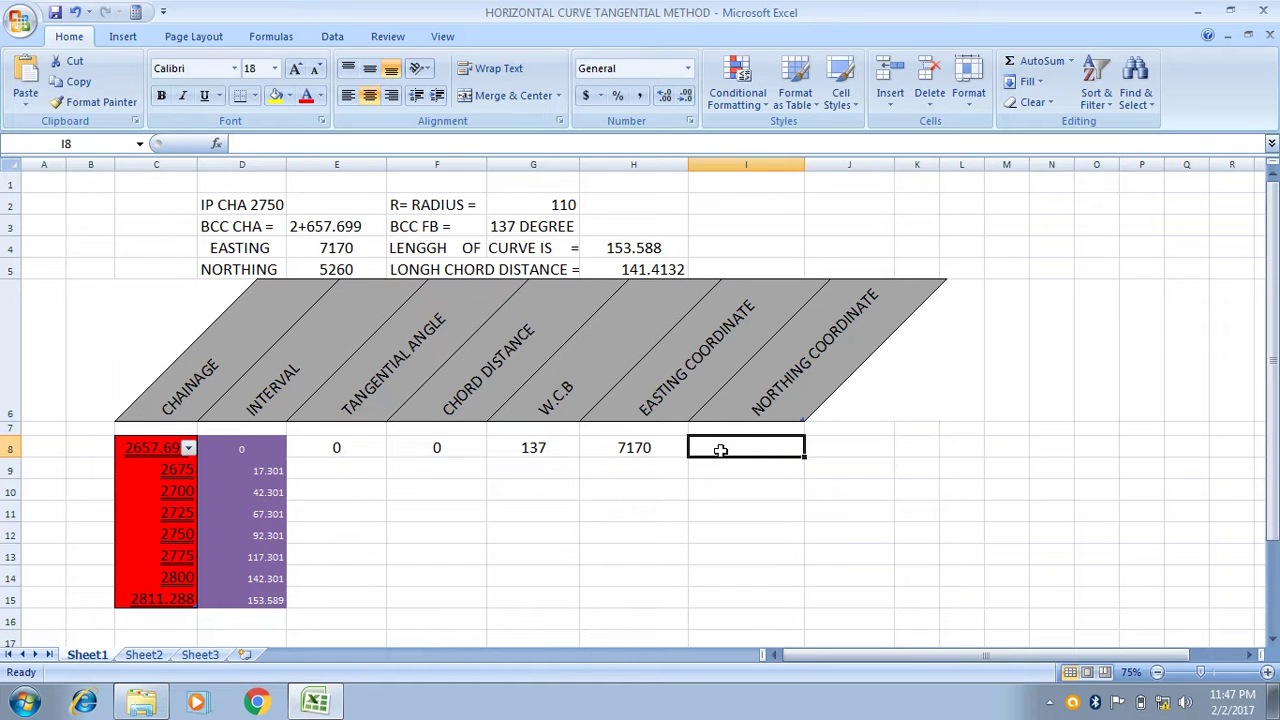
pyautogui.write('=')
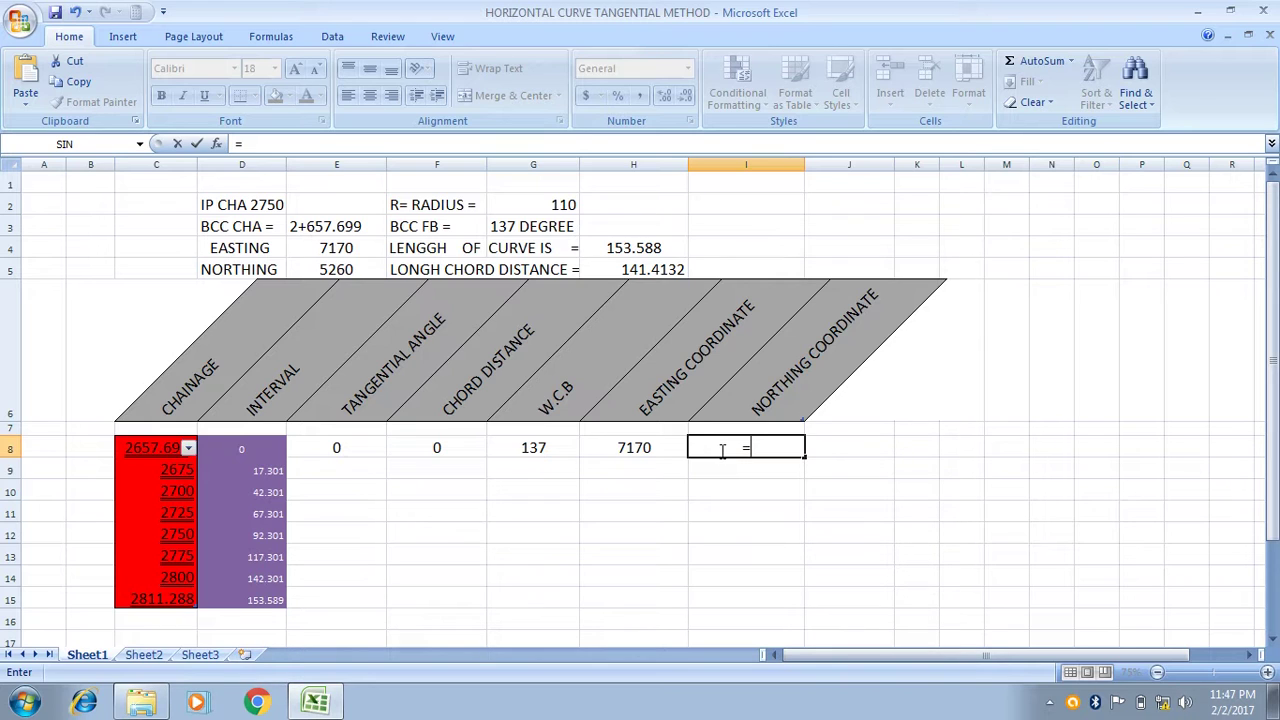
pyautogui.write('(con')
pyautogui.press('BackSpace')
pyautogui.write('s')
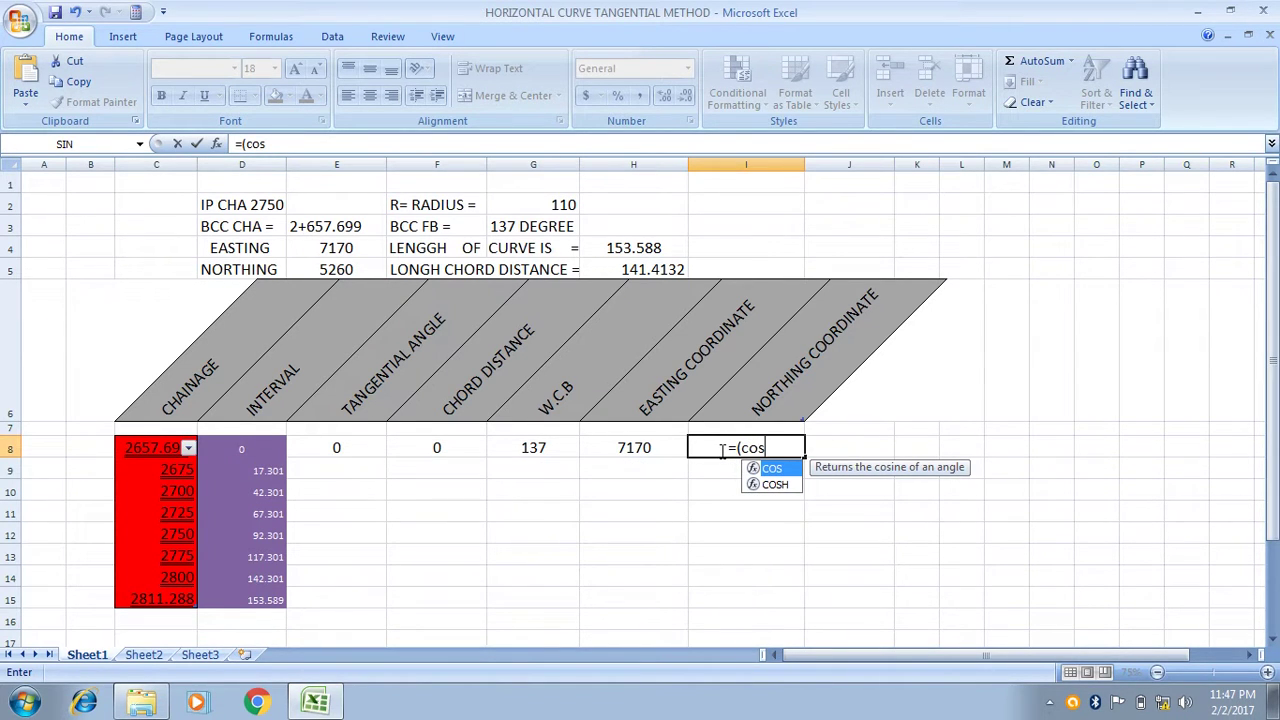
pyautogui.write('(')
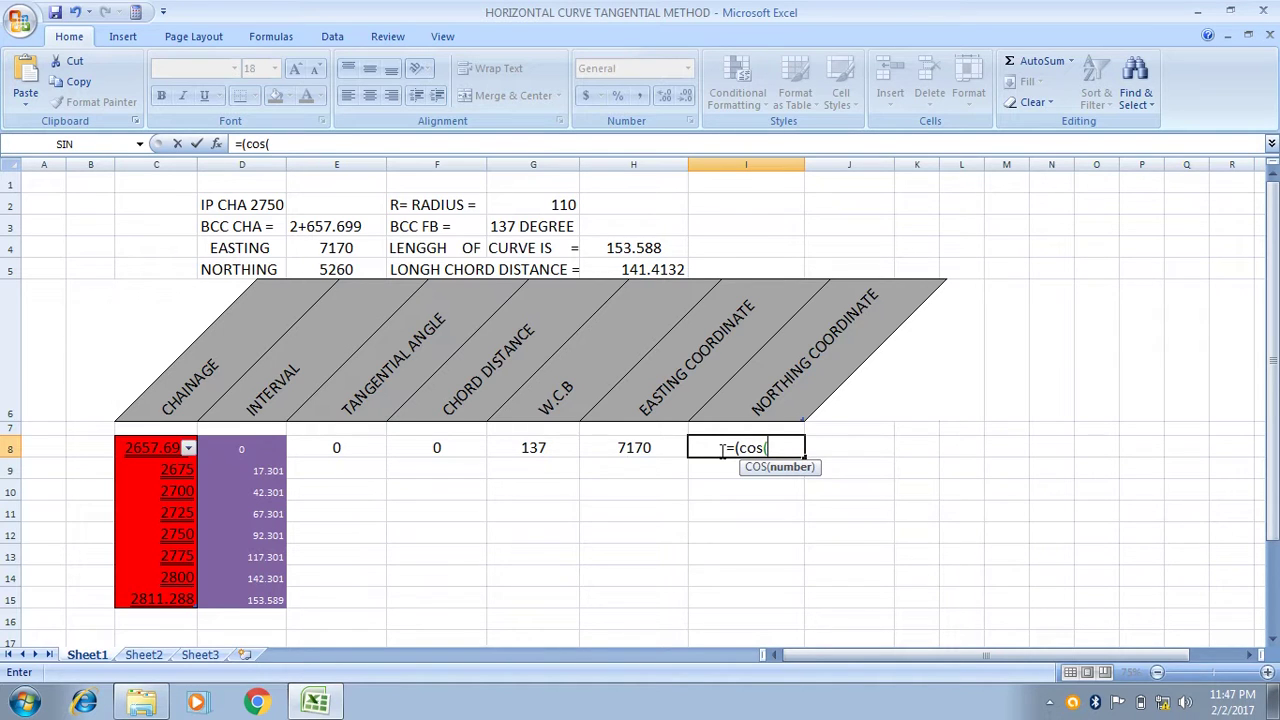
pyautogui.write('ra')
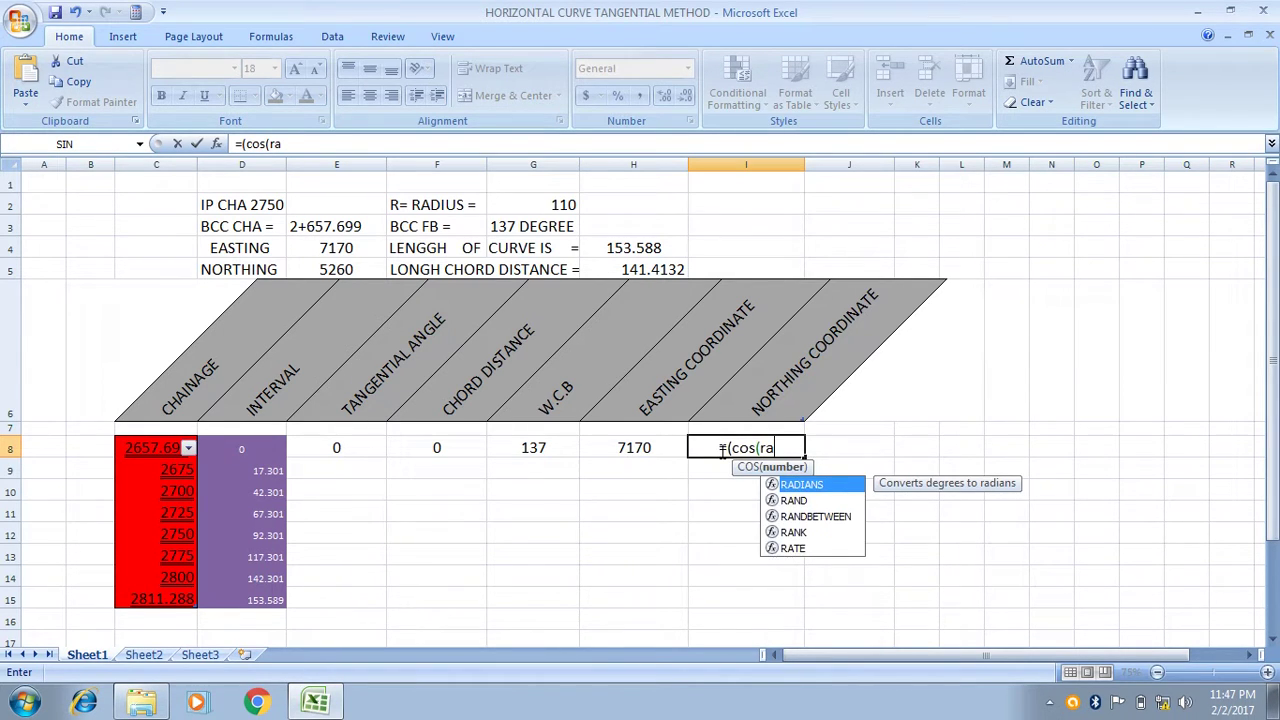
pyautogui.write('dians')
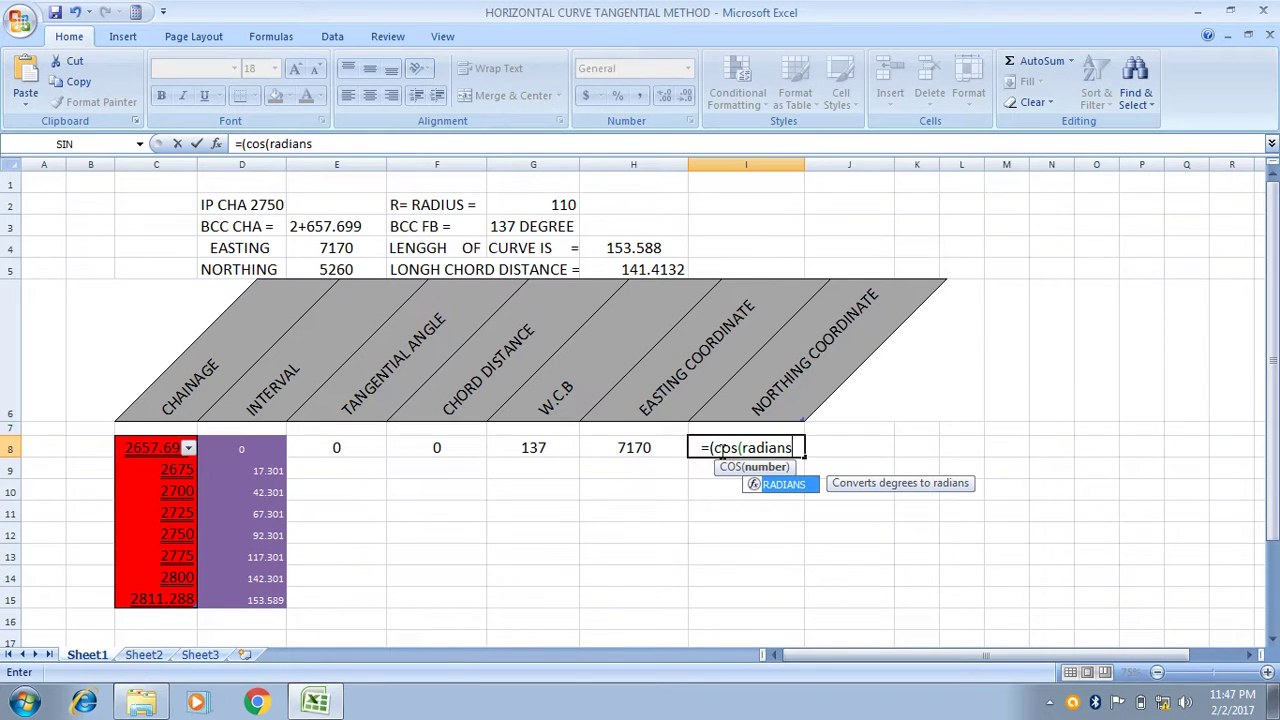
pyautogui.write('(')
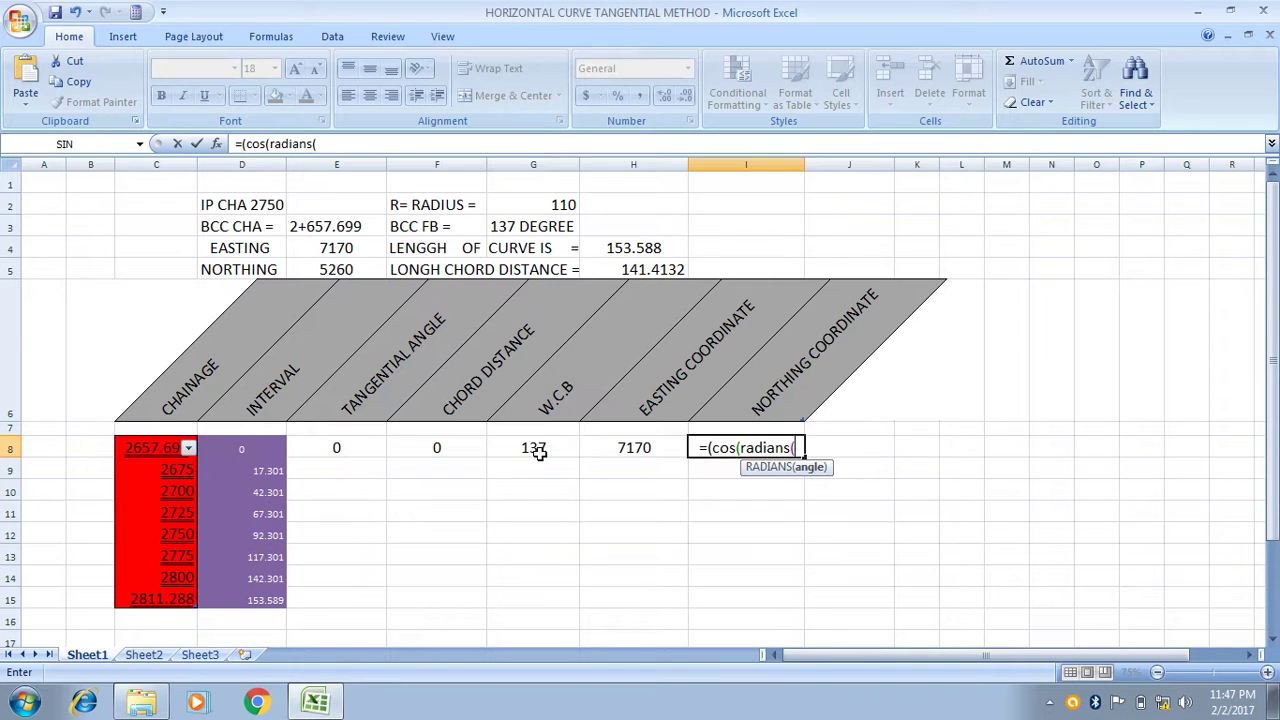
pyautogui.write('g')
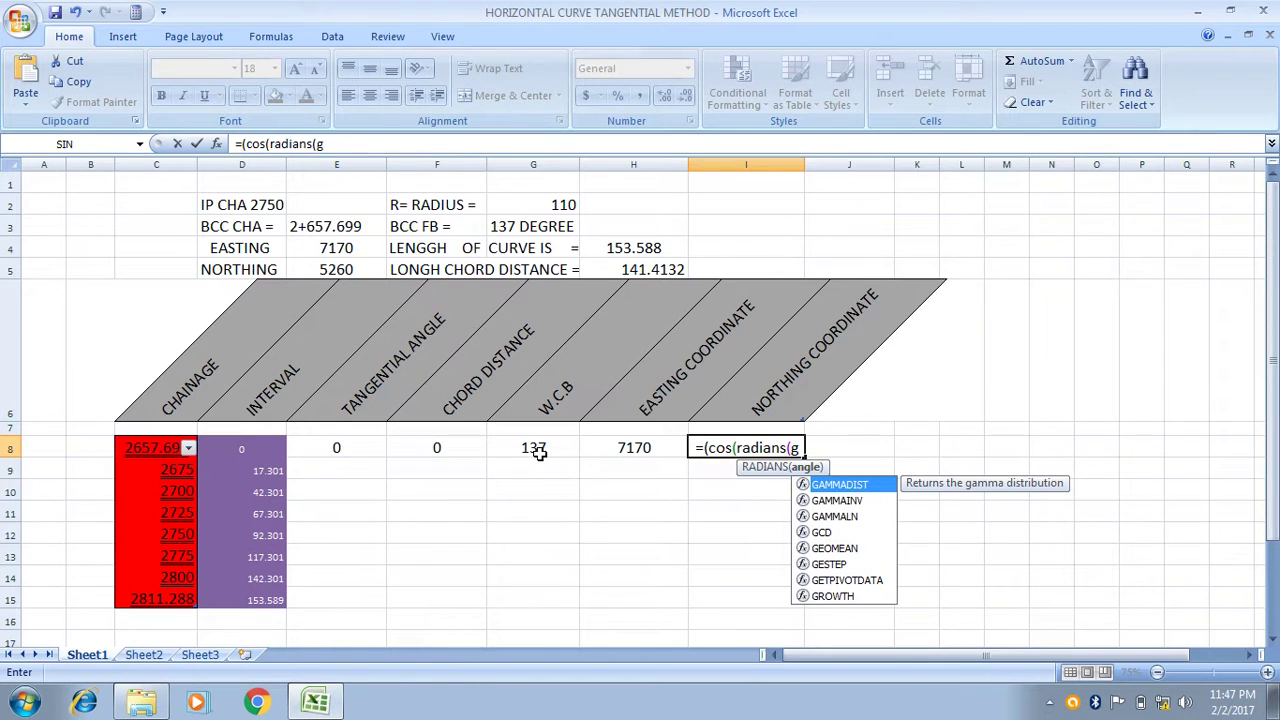
pyautogui.write('8')
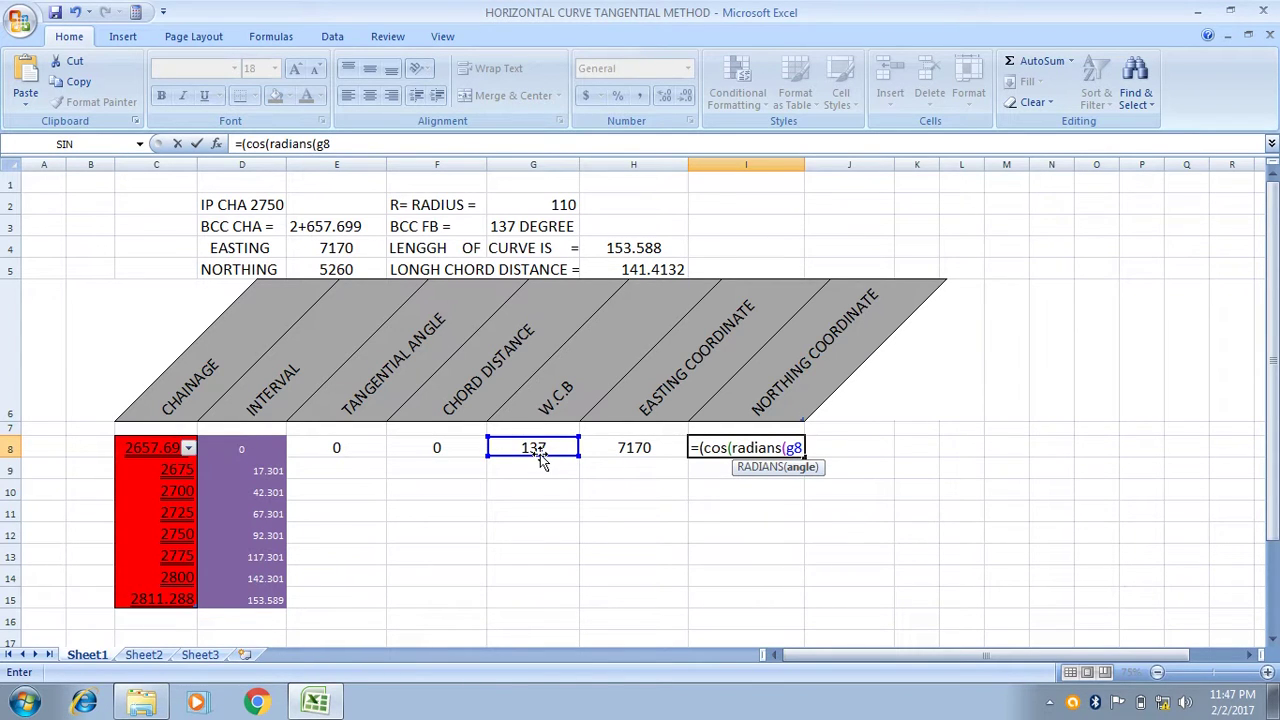
pyautogui.write(')')
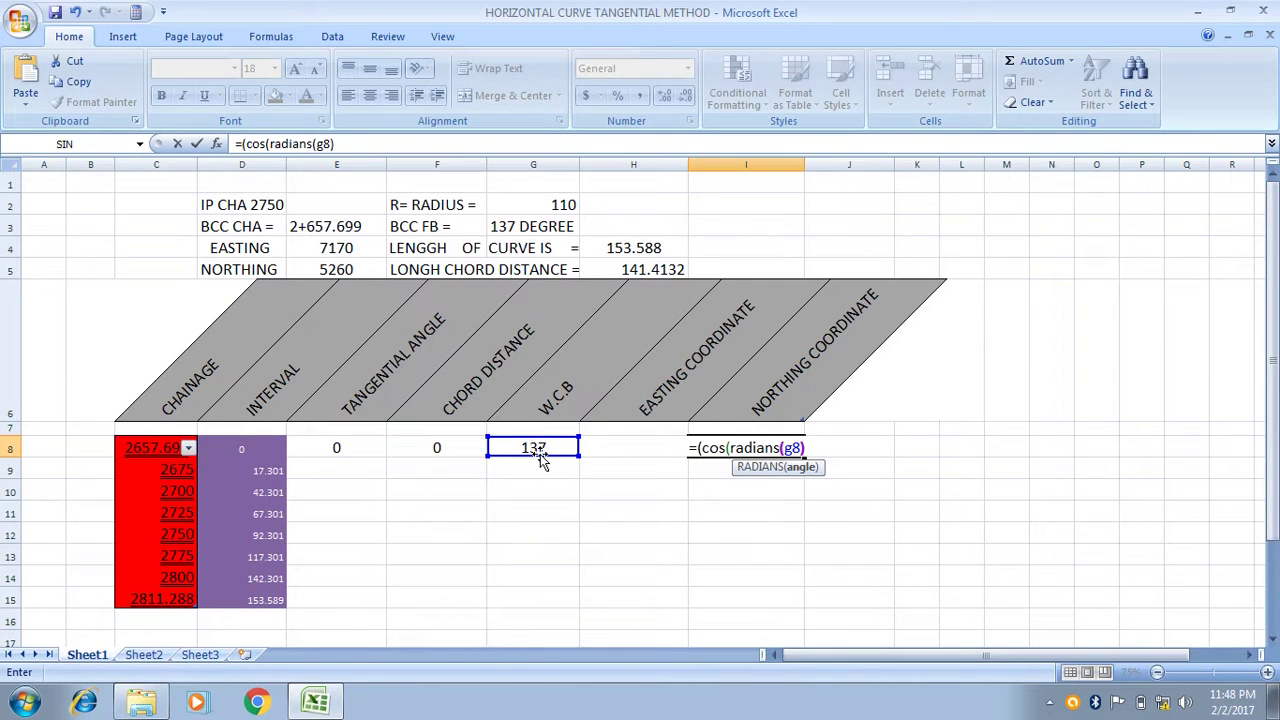
pyautogui.write(')')
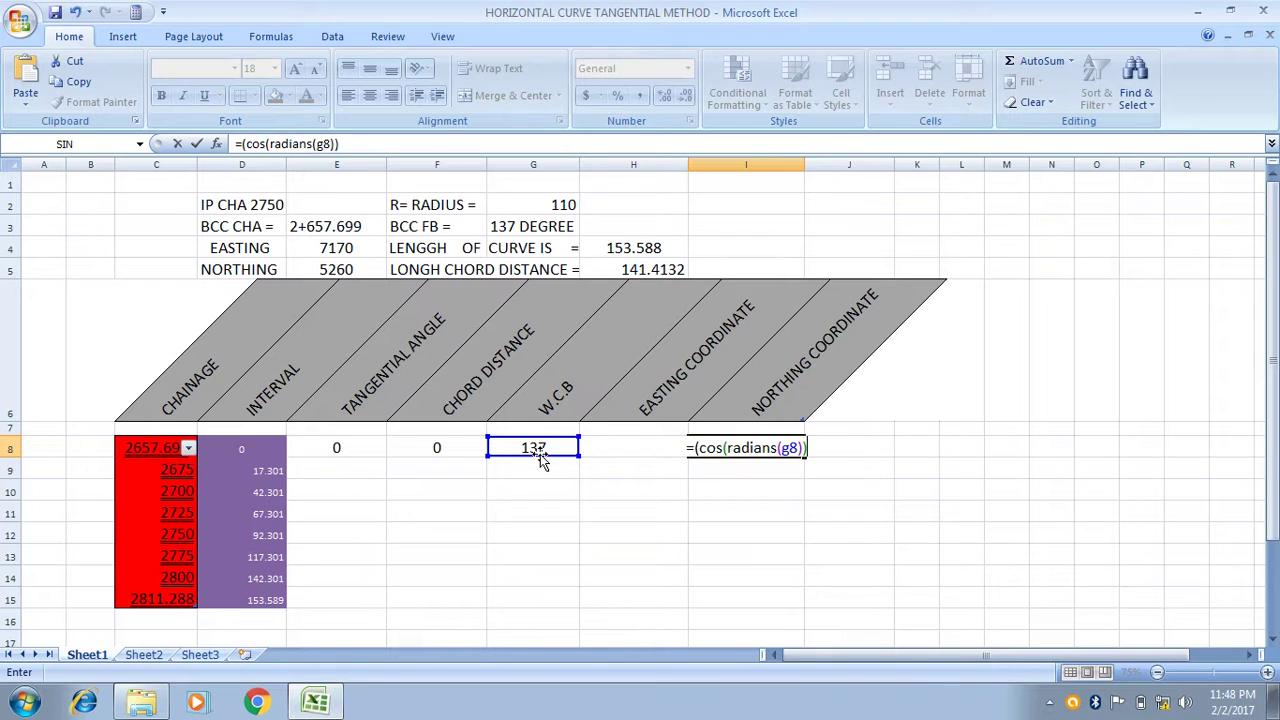
pyautogui.write('*')
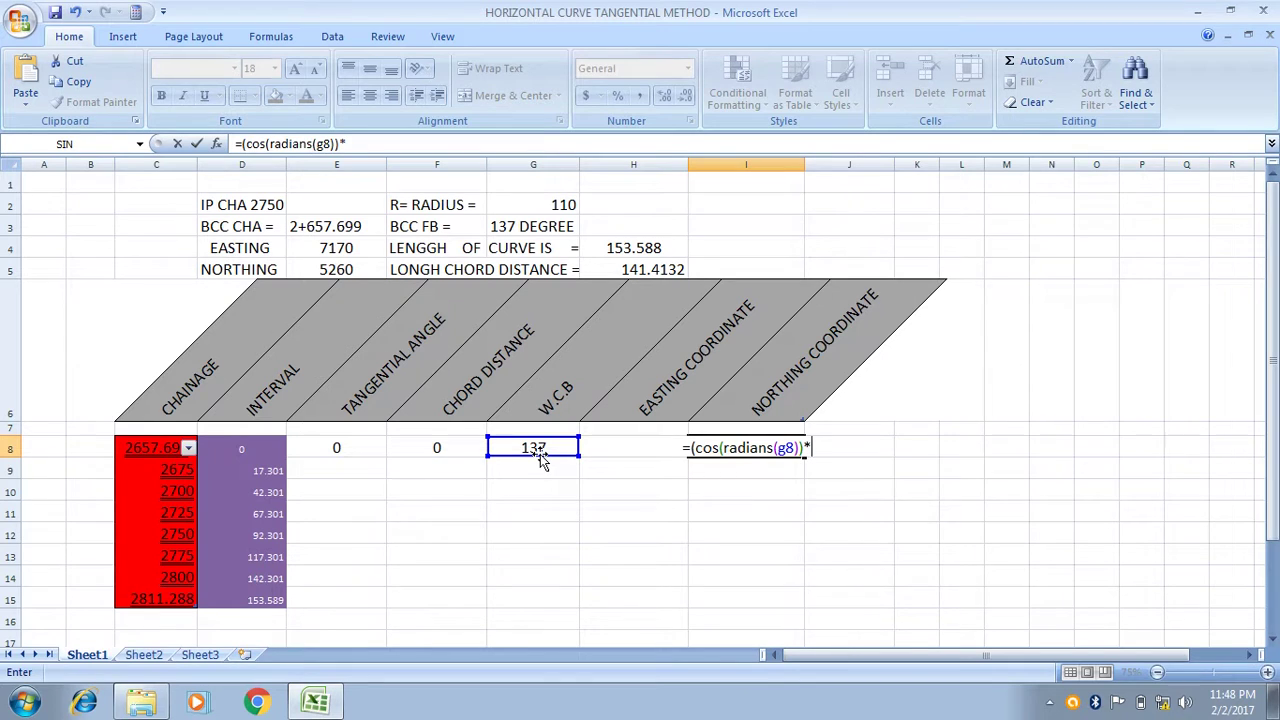
pyautogui.write('f8')
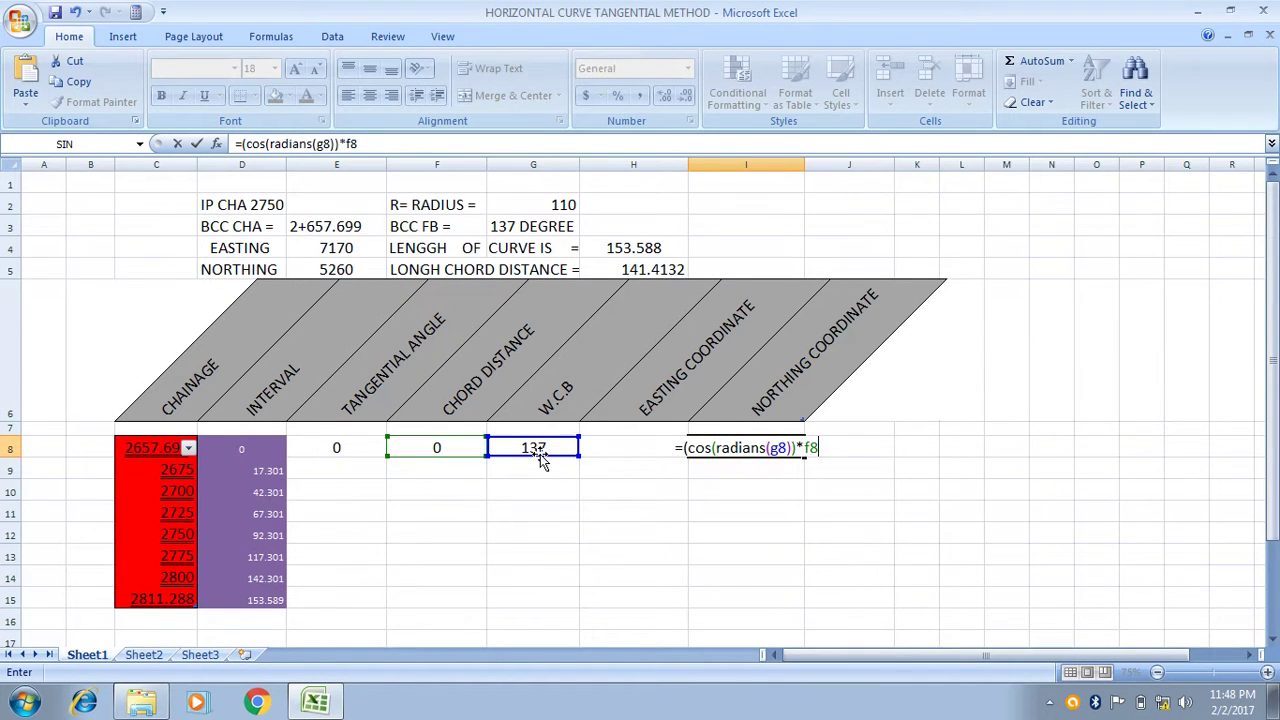
pyautogui.write(')')
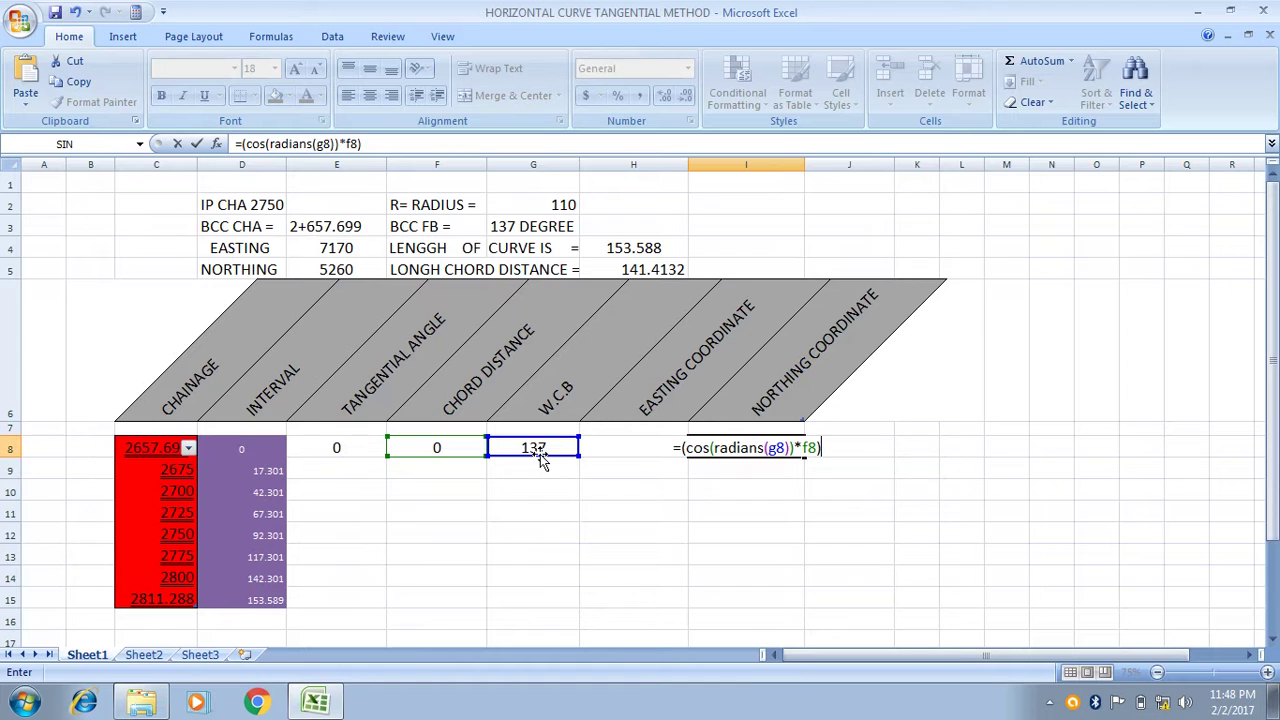
pyautogui.write('+')
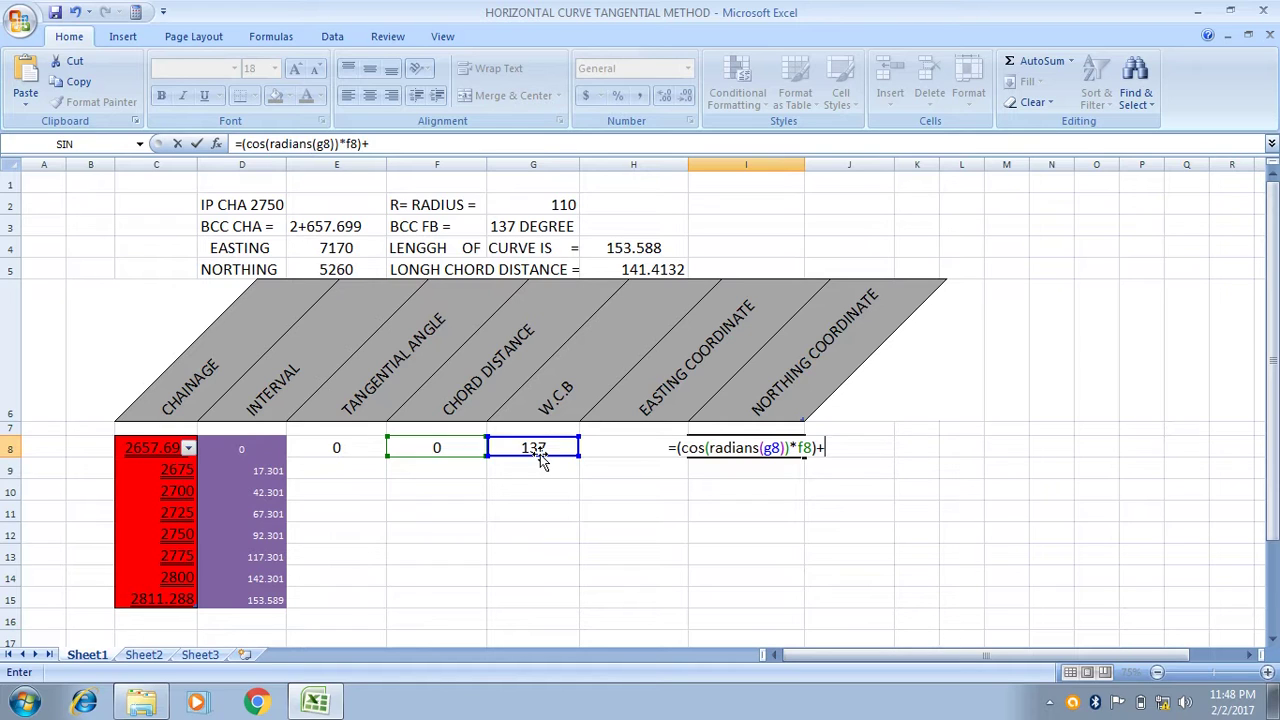
pyautogui.write('52')
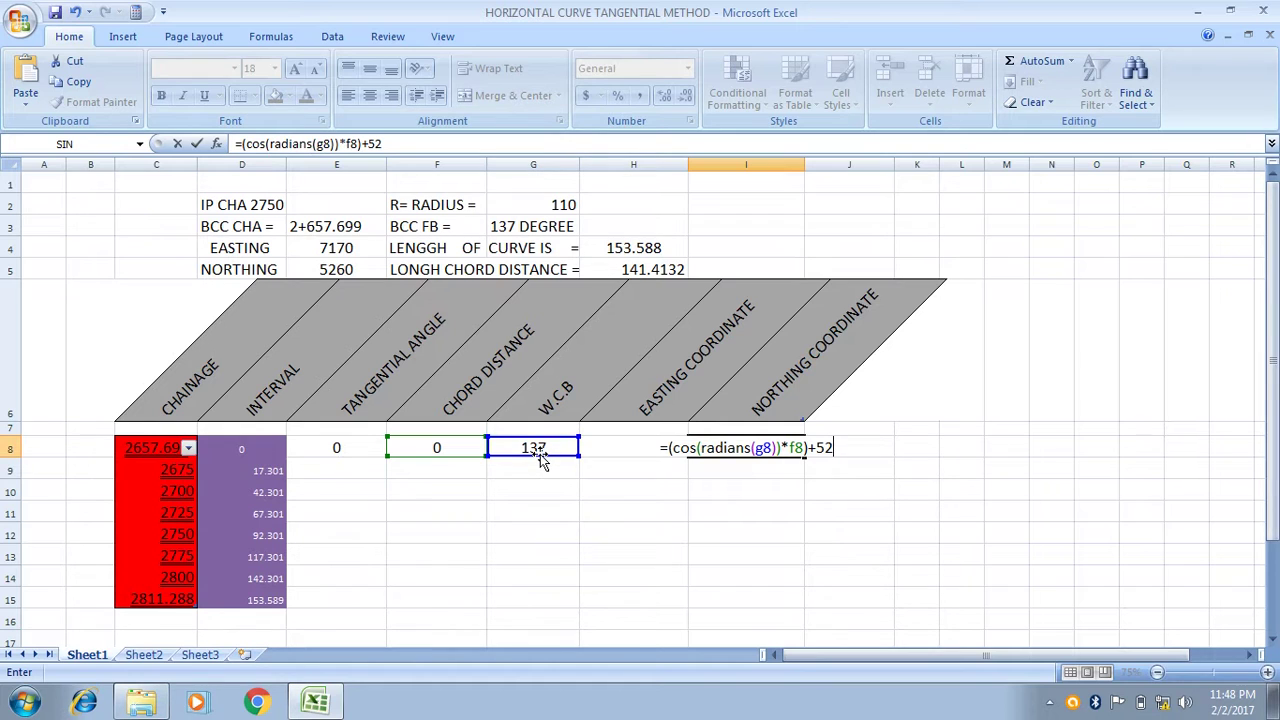
pyautogui.write('60')
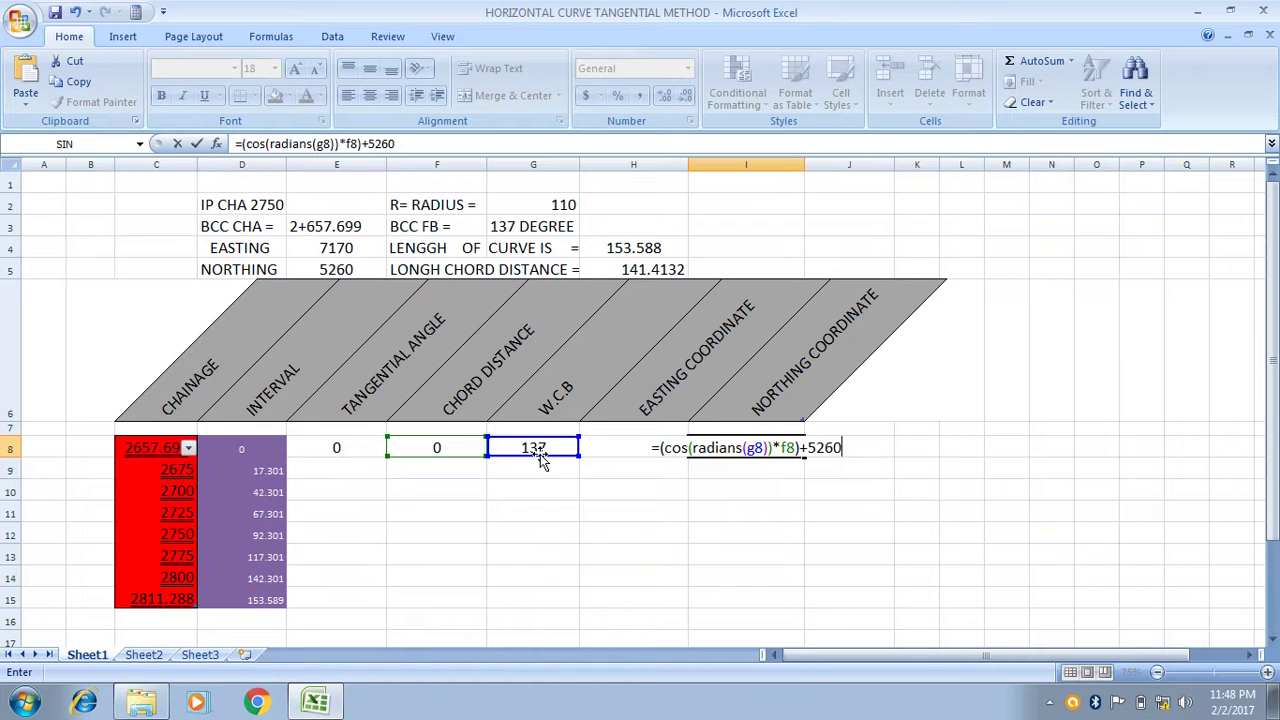
pyautogui.press('Return')
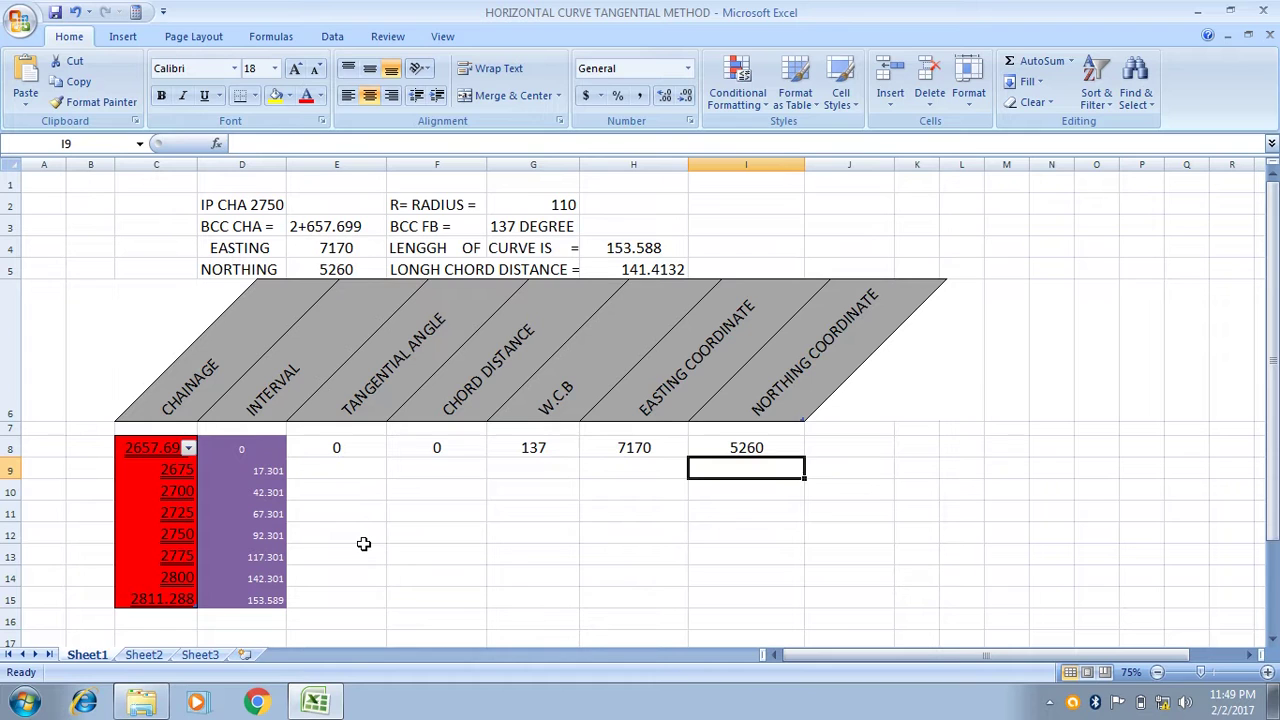
# - Fill E8's tangential angle formula down to E15, ending at 40.00118646
pyautogui.click(370, 445)
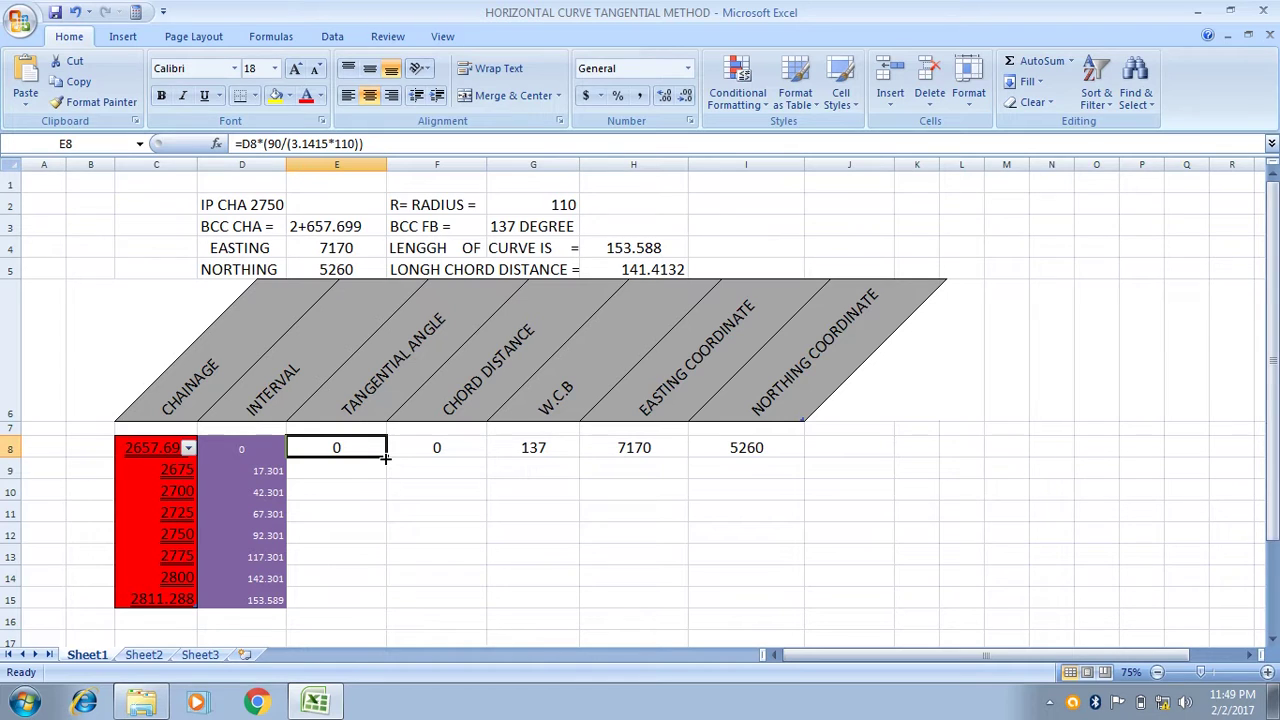
pyautogui.moveTo(385, 457); pyautogui.dragTo(367, 617)
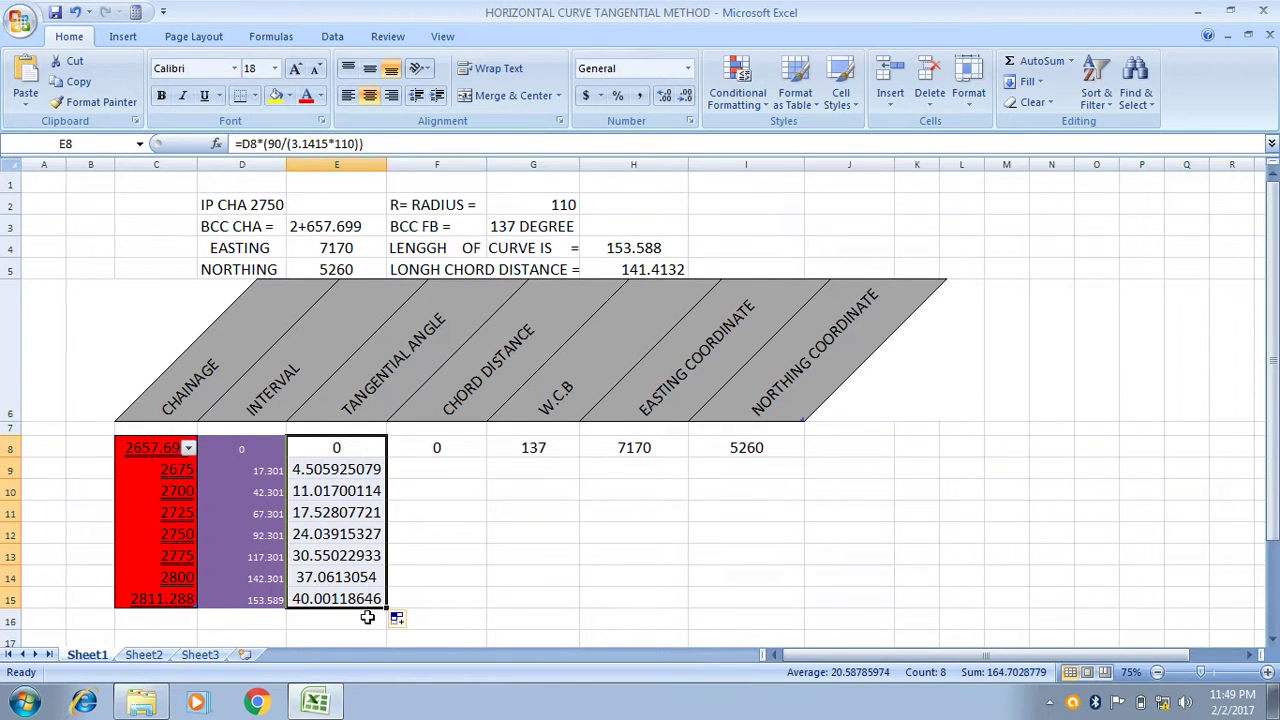
# - Copy F8 and G8 down to row 15, giving chords up to 141.416764 and W.C.B up to 177.001186
pyautogui.click(467, 447)
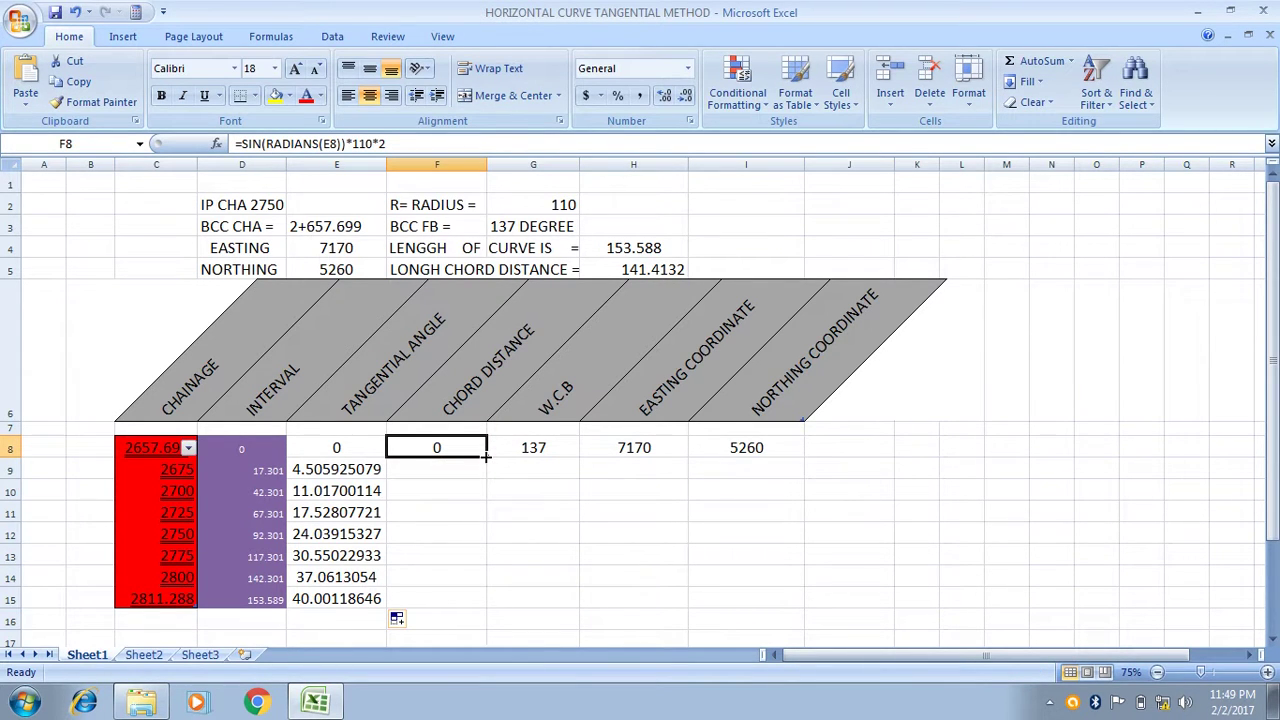
pyautogui.moveTo(486, 456); pyautogui.dragTo(467, 598)
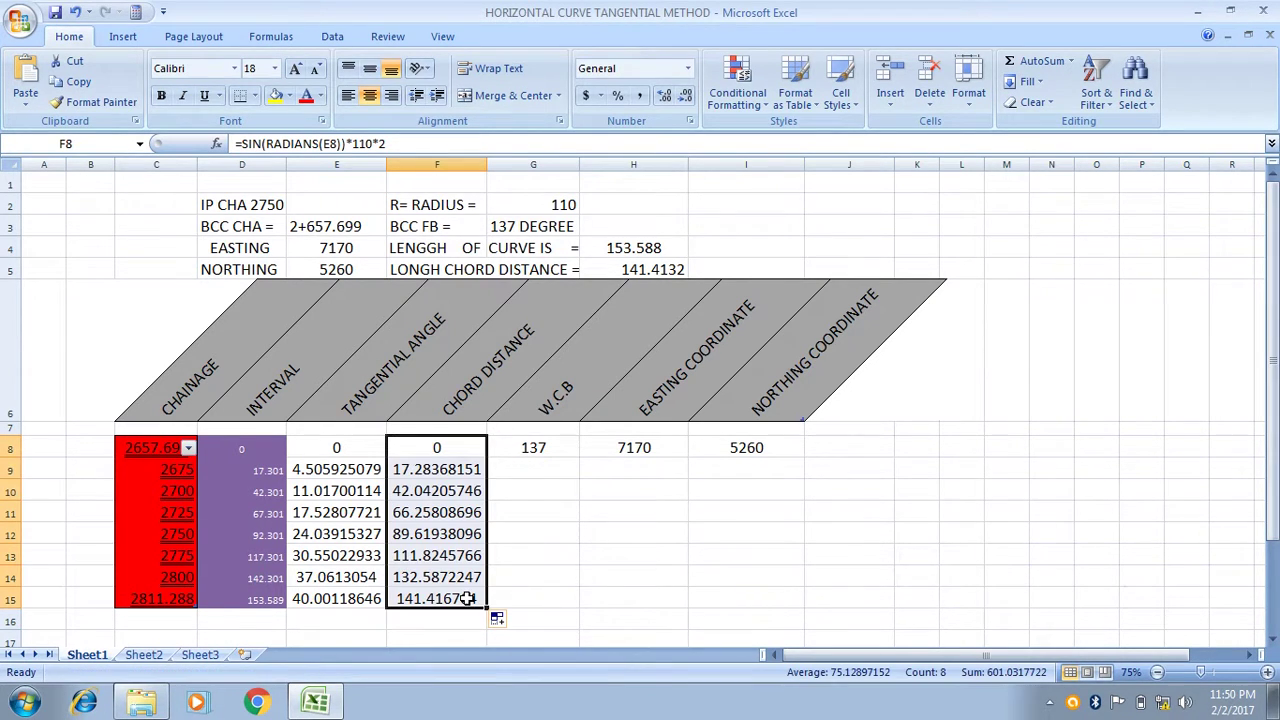
pyautogui.click(560, 452)
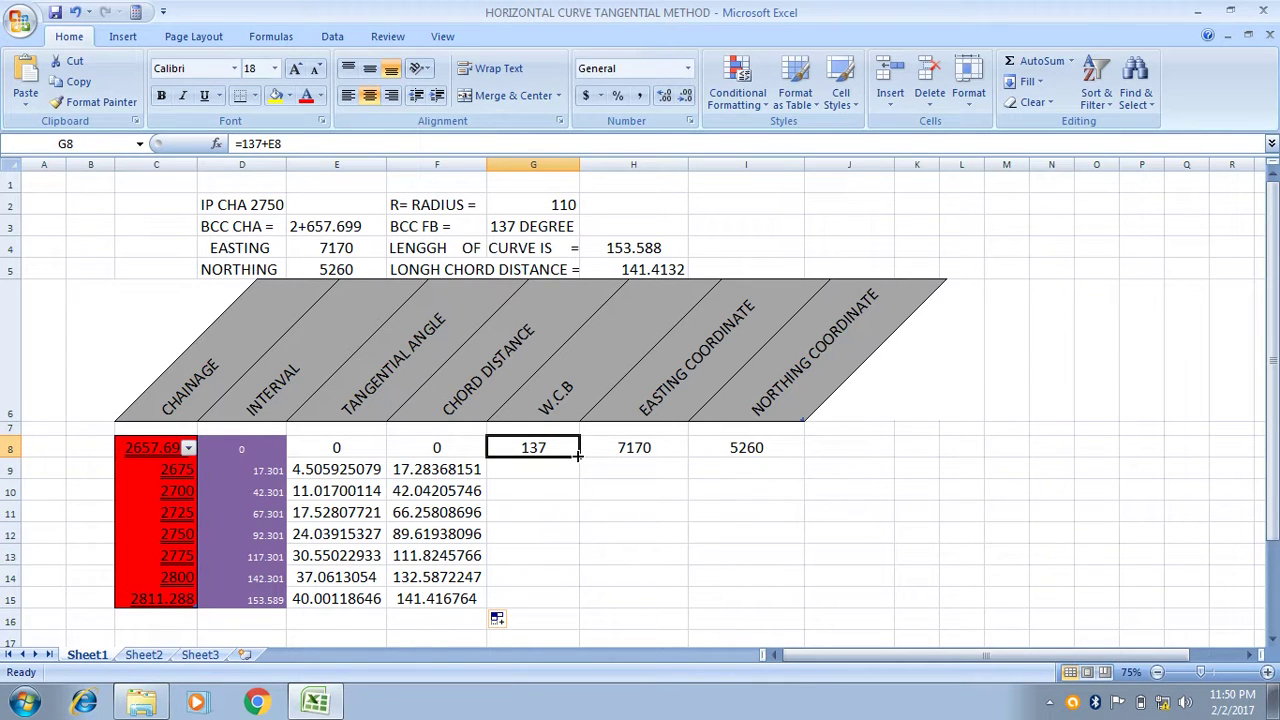
pyautogui.moveTo(577, 455); pyautogui.dragTo(554, 605)
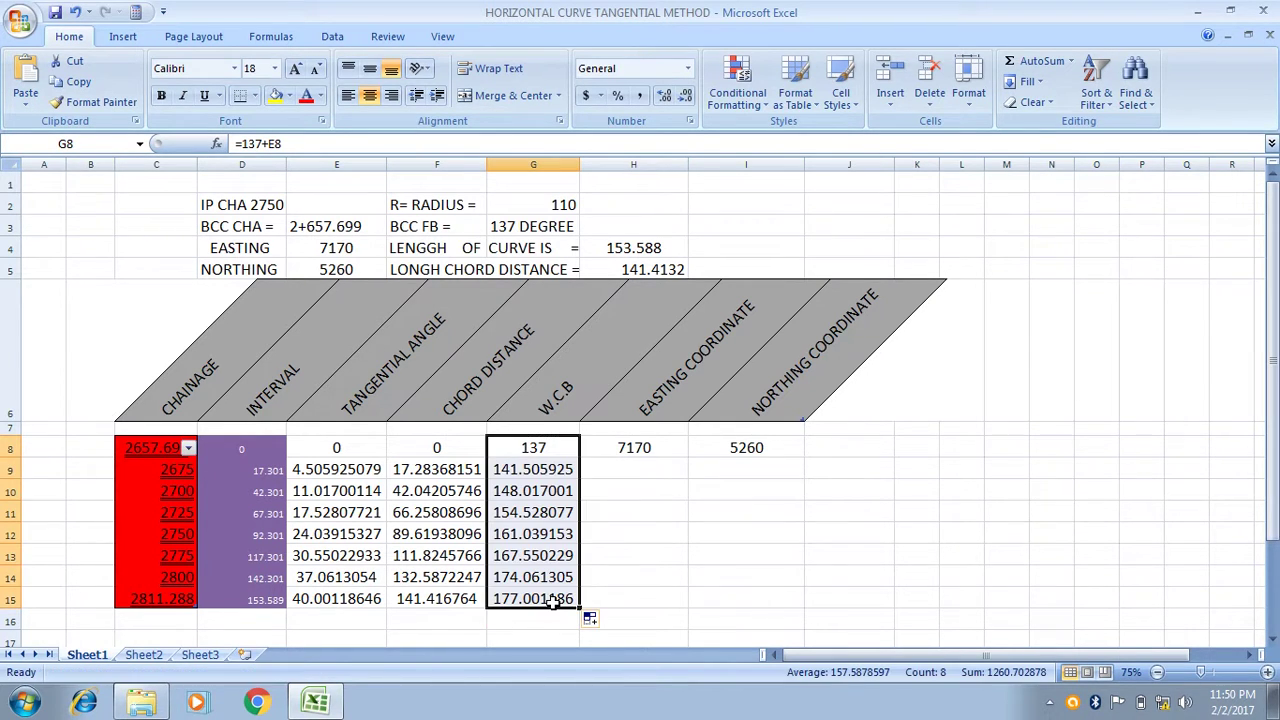
# - Copy H8 and I8 down to row 15, giving eastings to 7177.398257 and northings to 5118.77689
pyautogui.click(677, 442)
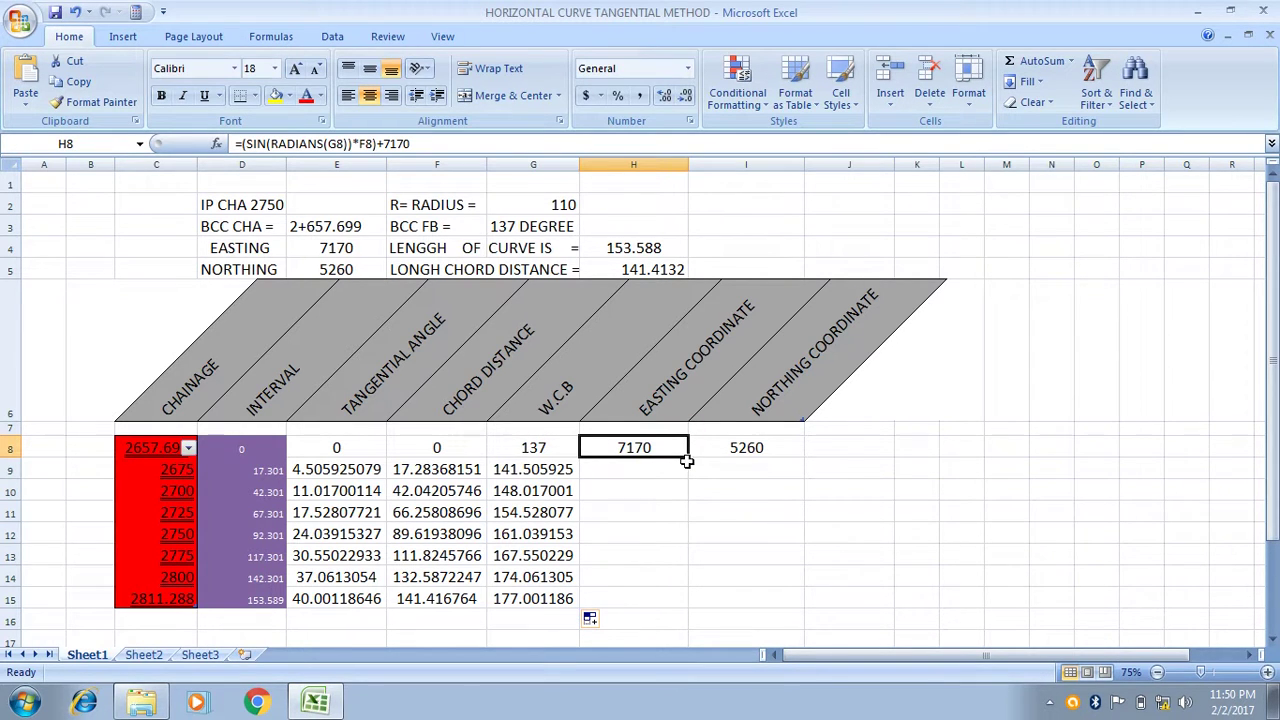
pyautogui.moveTo(688, 456); pyautogui.dragTo(669, 607)
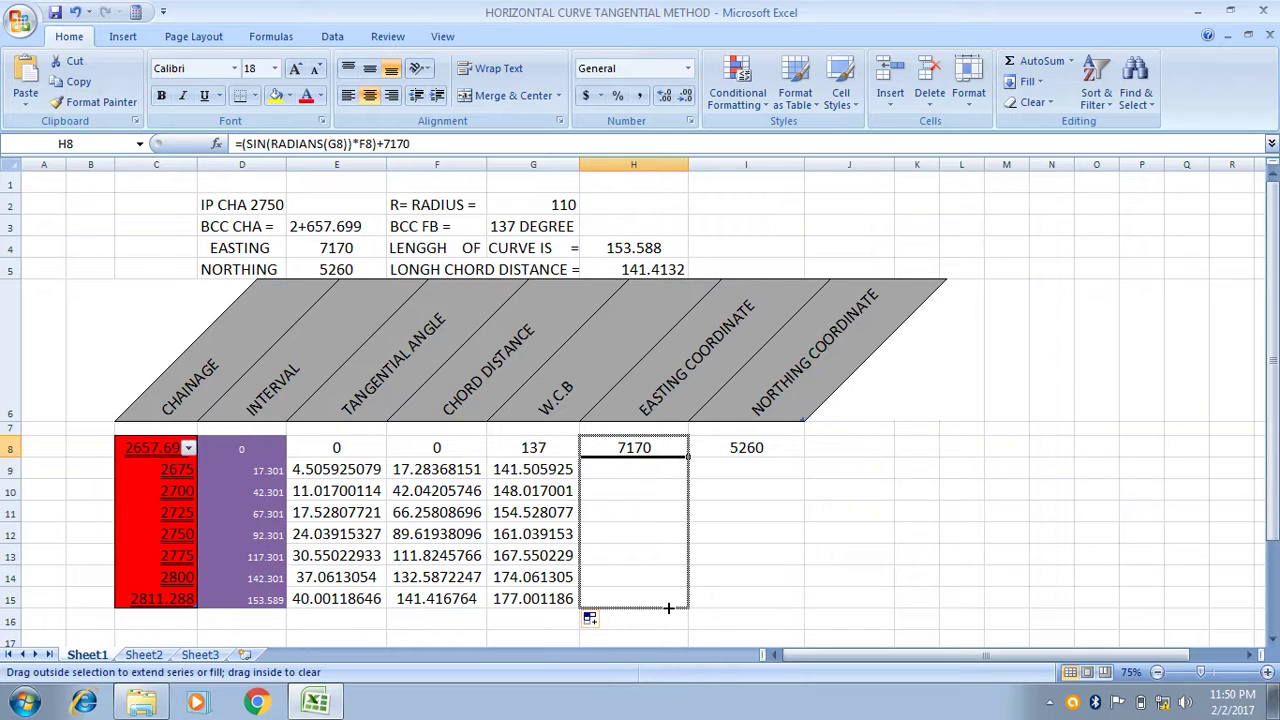
pyautogui.moveTo(669, 607); pyautogui.dragTo(669, 608)
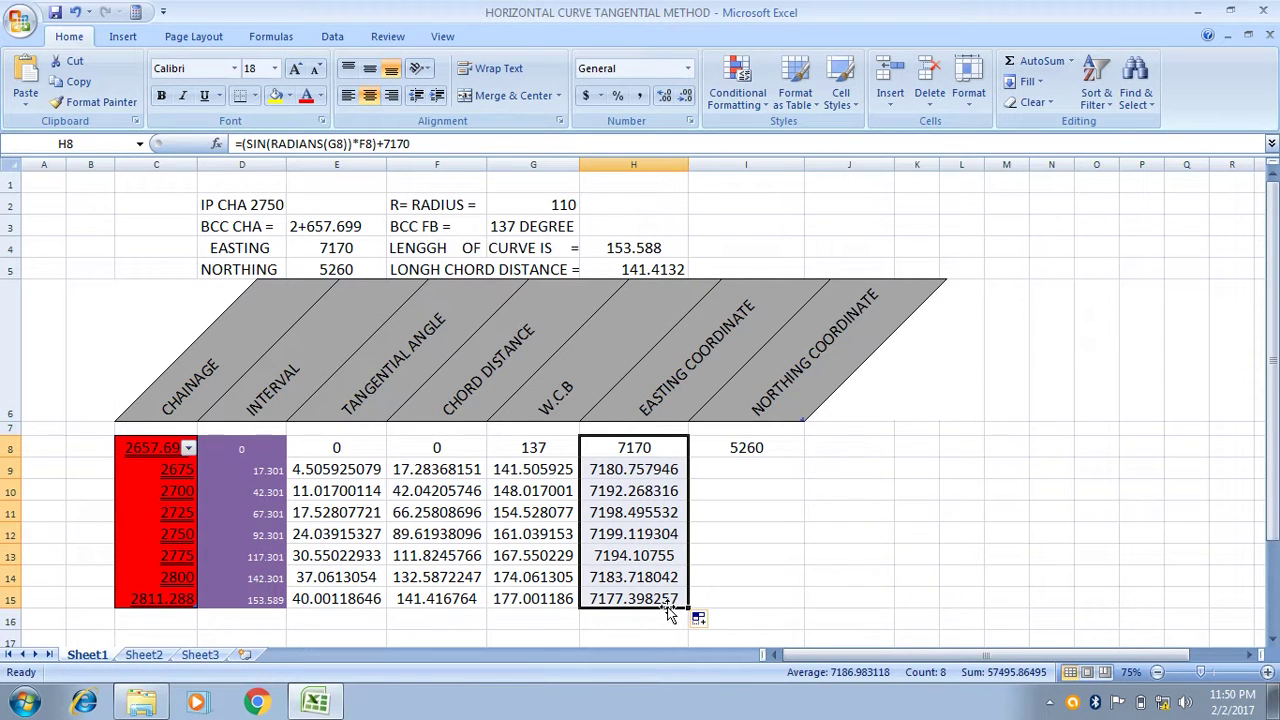
pyautogui.click(798, 449)
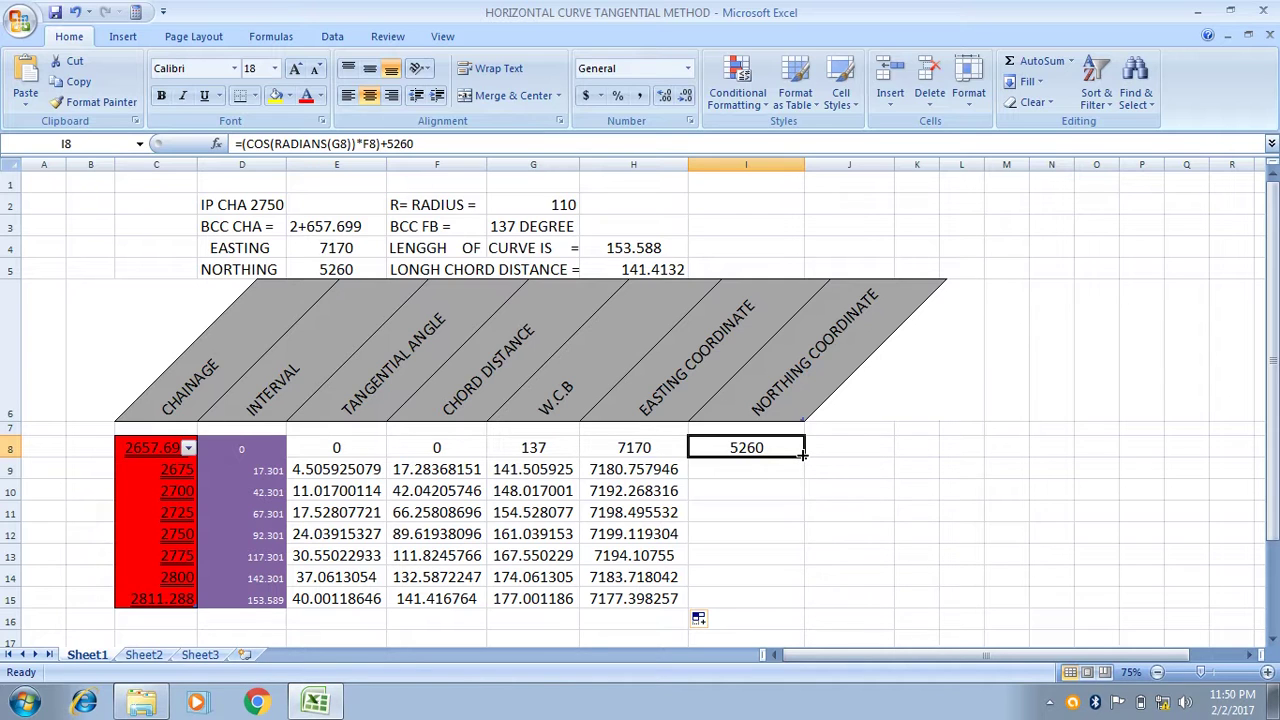
pyautogui.moveTo(801, 454); pyautogui.dragTo(797, 612)
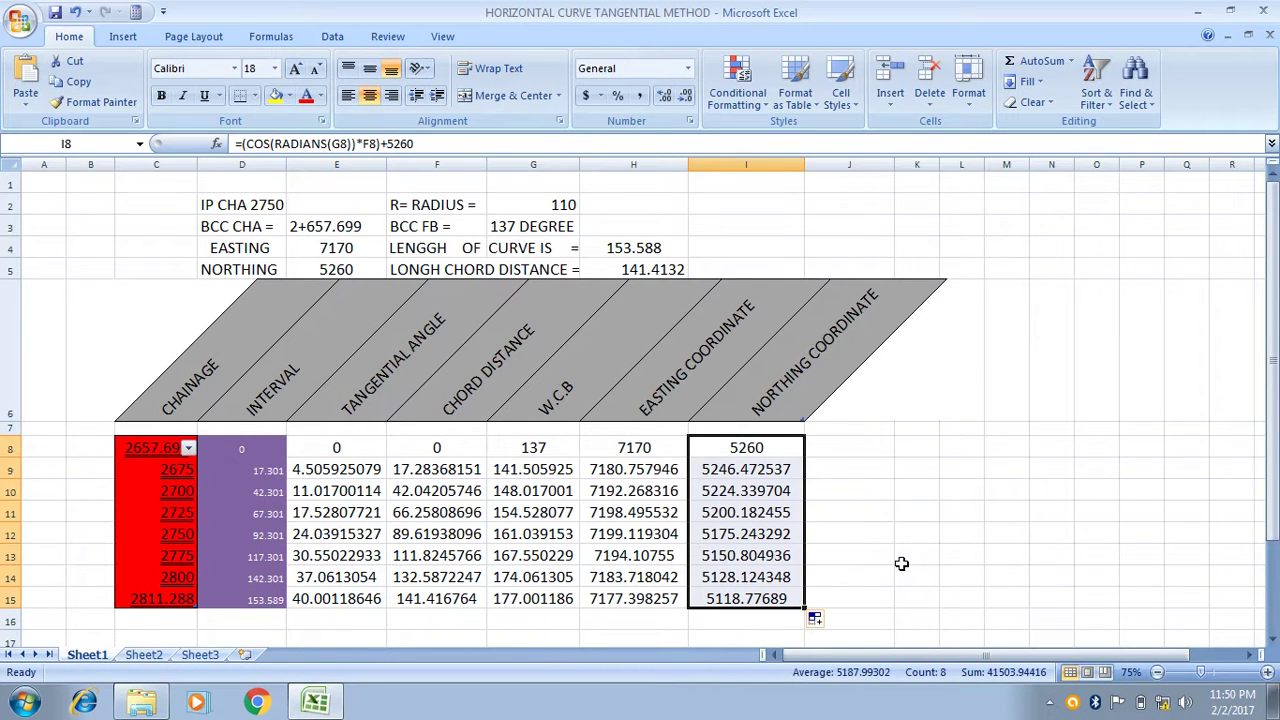
pyautogui.click(922, 516)
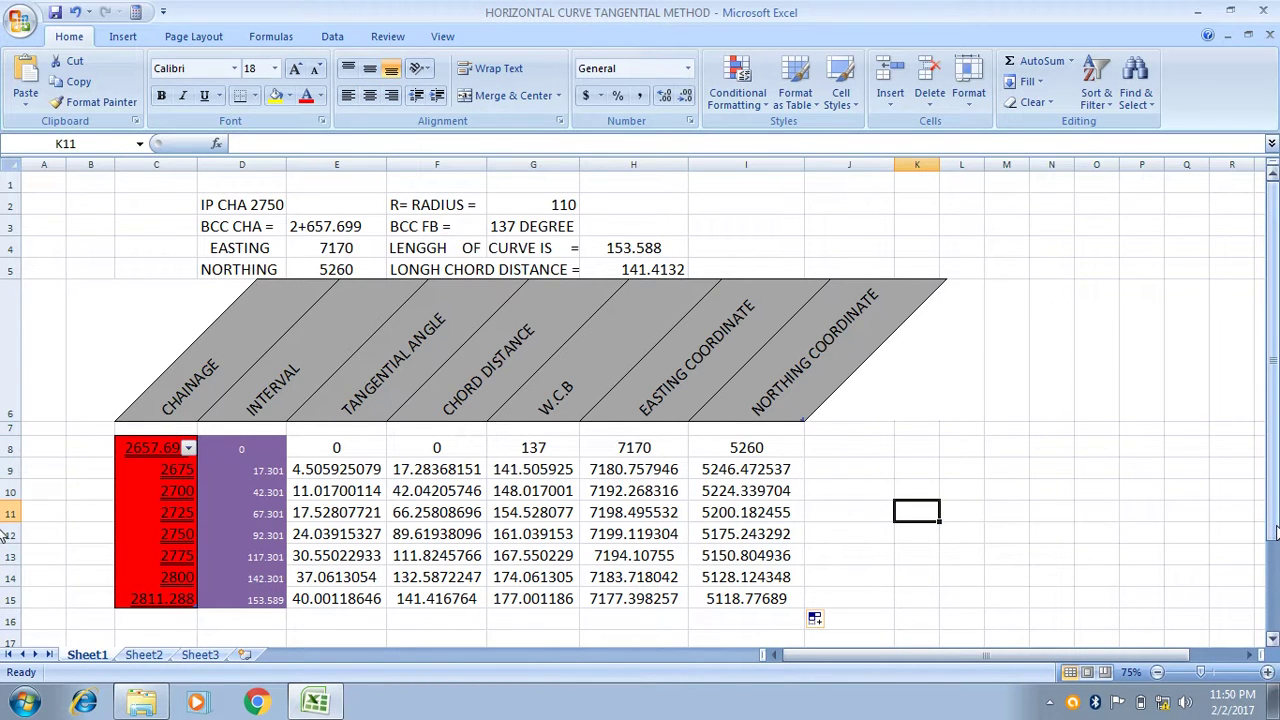
pyautogui.moveTo(1274, 532); pyautogui.dragTo(1274, 560)
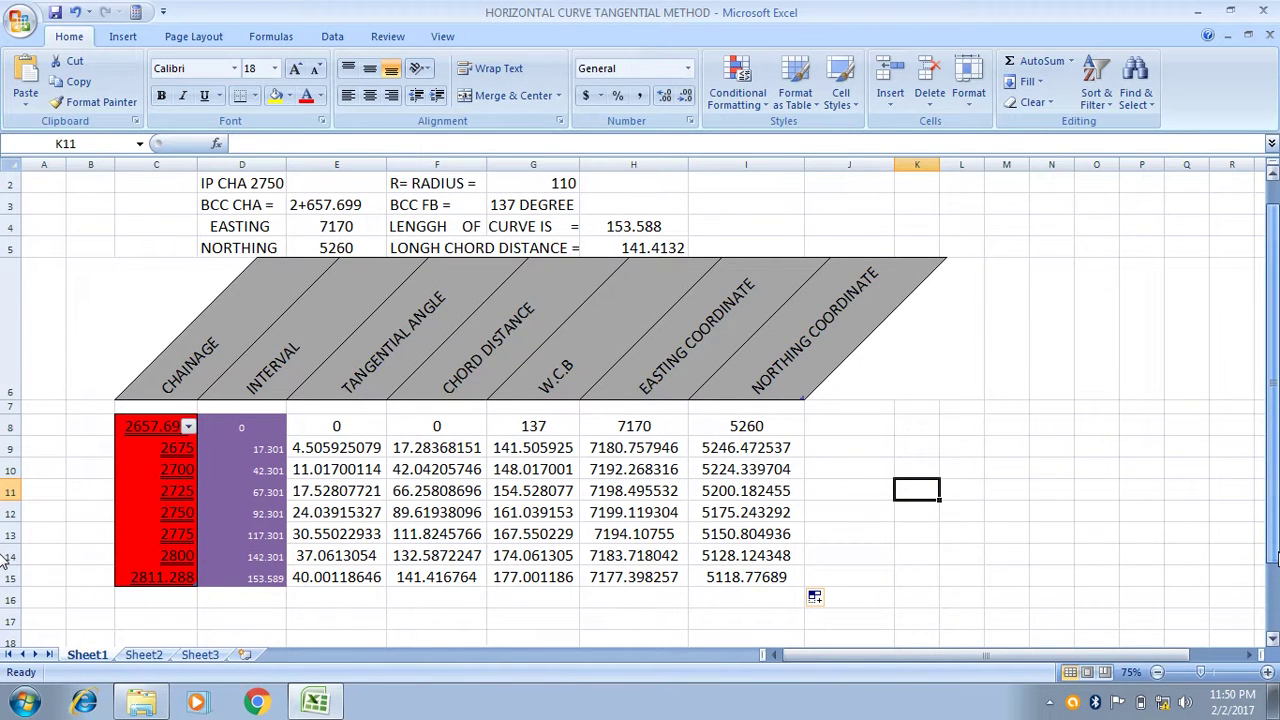